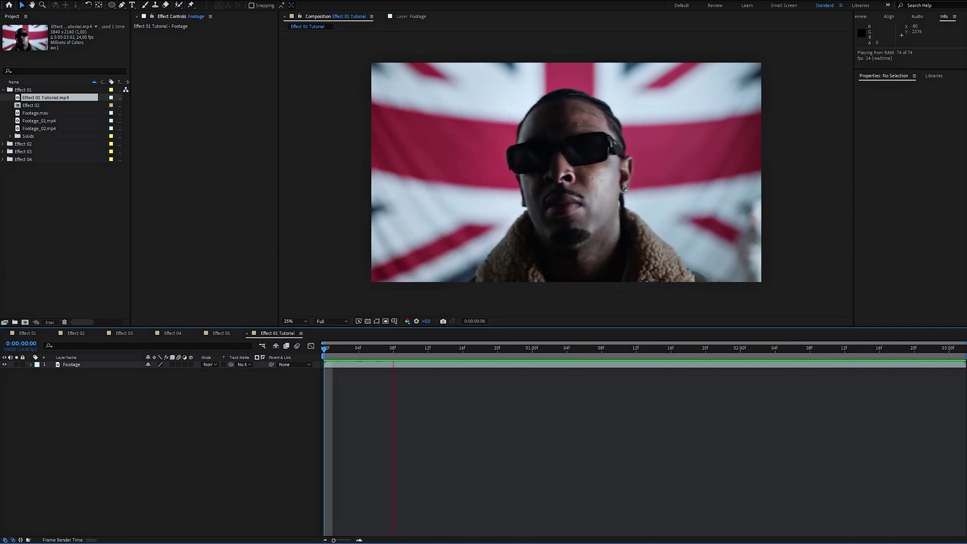
- Duplicate the rotoscoped footage into Object and BG layers and invert the Roto Brush foreground/background on BG
key("space")
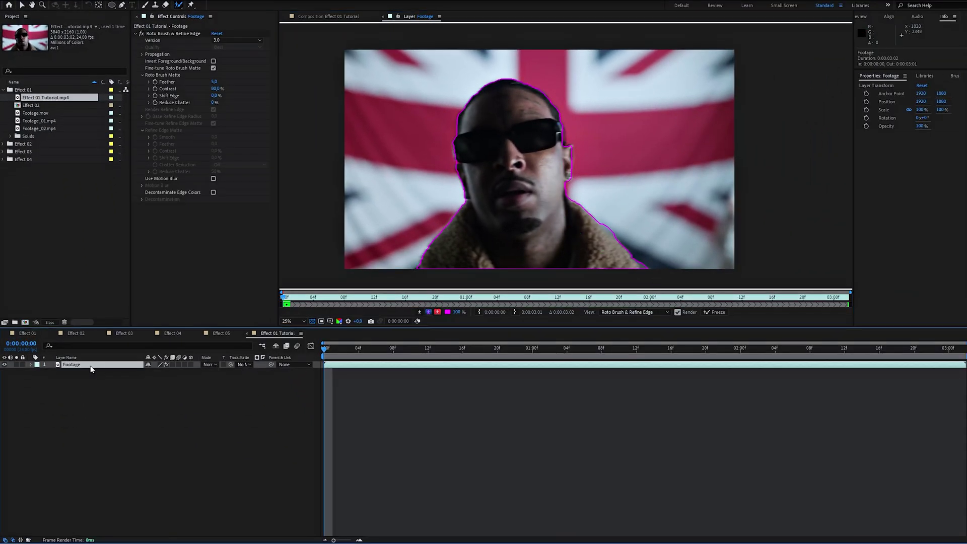
key("ctrl+d")
left_click(89, 373)
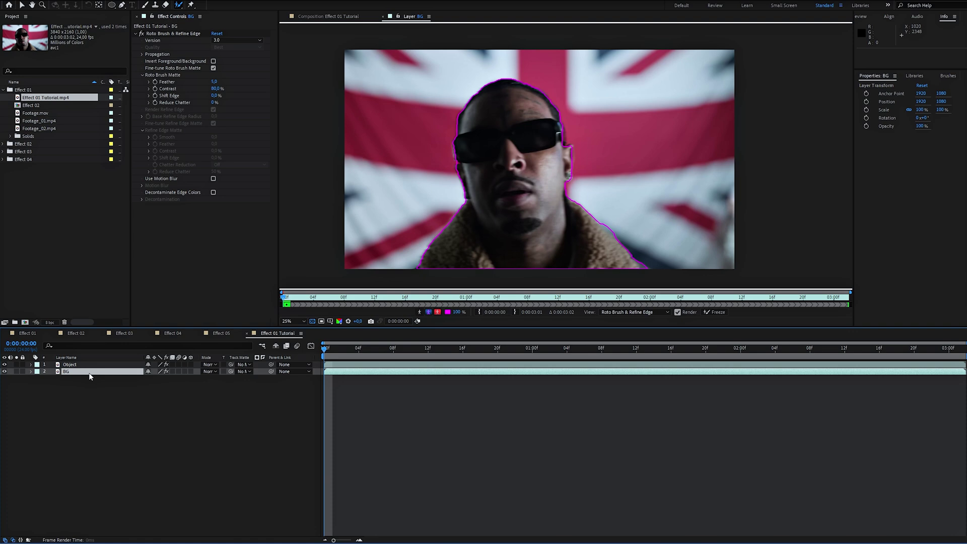
left_click(213, 61)
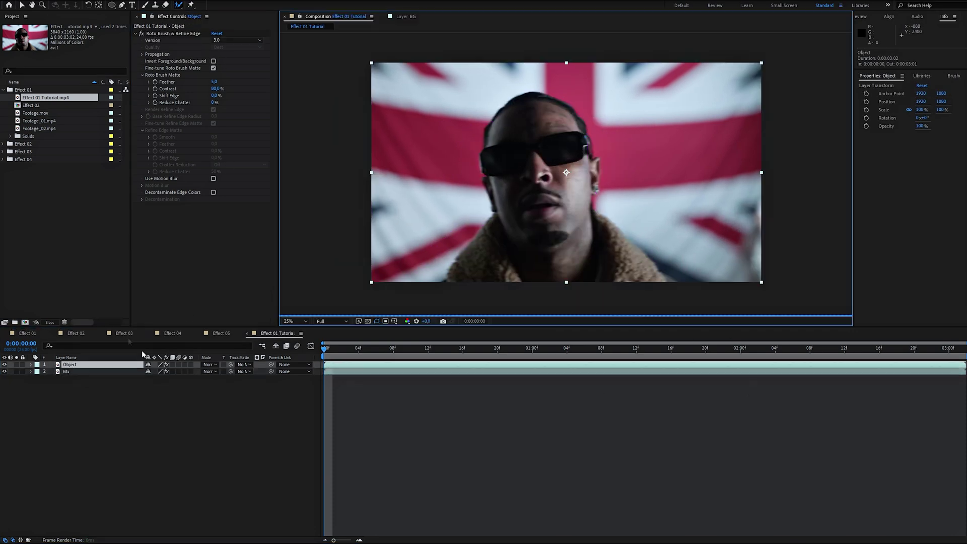
- Solo the Object and BG layers in turn to check the subject cutout and the background cutout
left_click(22, 364)
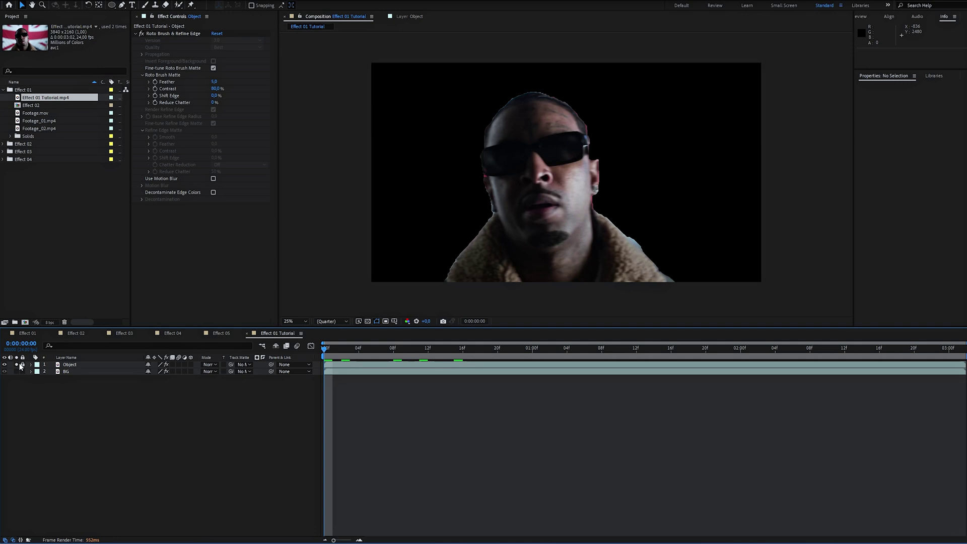
left_click(17, 364)
left_click(17, 371)
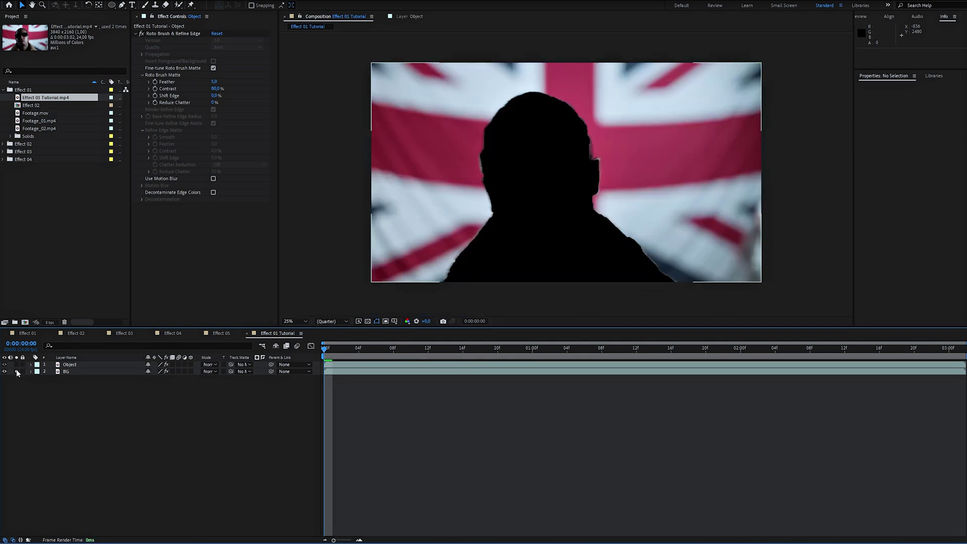
left_click(17, 371)
left_click(17, 364)
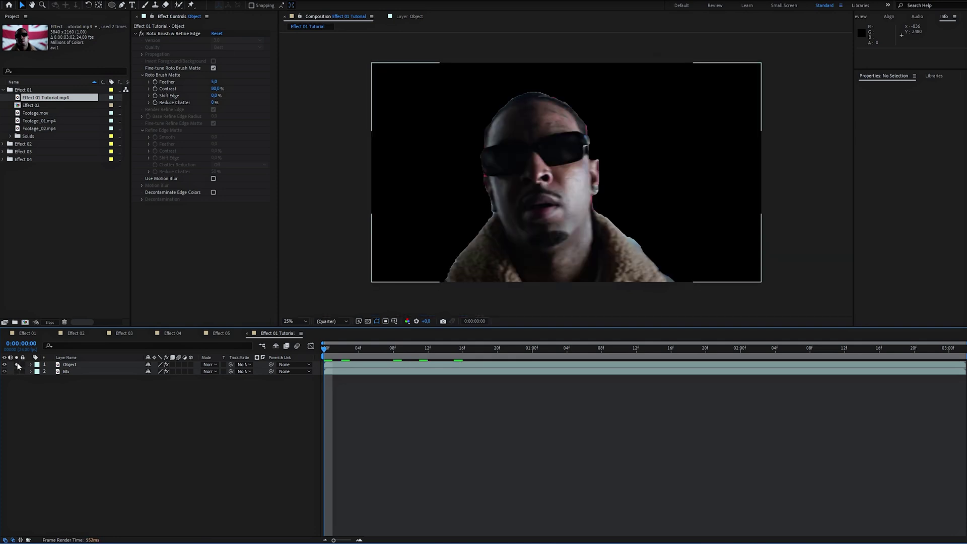
- Hide the Object layer and refine BG's Roto Brush matte with a feather of 38.7 and a shift edge of -100%
left_click(87, 365)
left_click(4, 364)
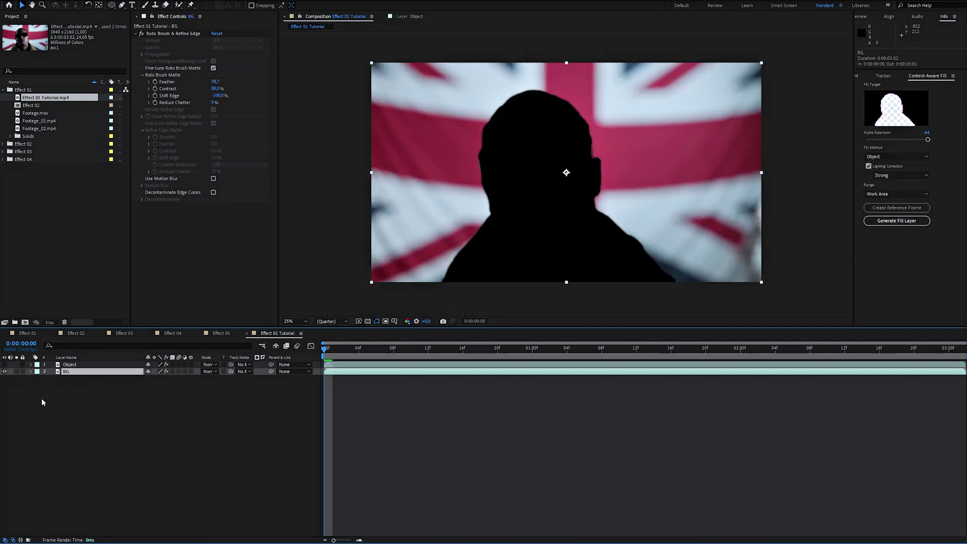
left_click(41, 402)
left_click(62, 371)
- Generate a Content-Aware Fill layer for BG with alpha expansion 64, Object method, strong lighting correction and Work Area range
left_click(218, 10)
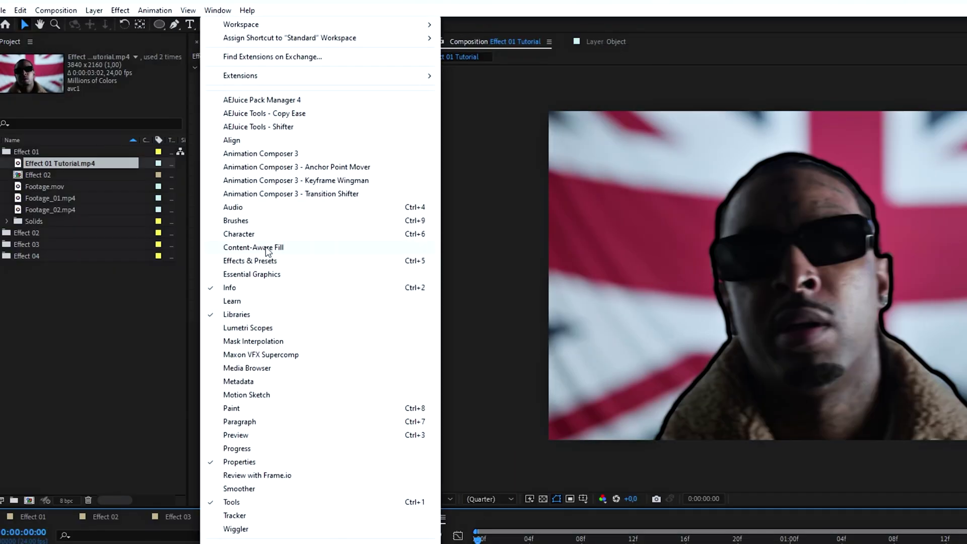
left_click(267, 248)
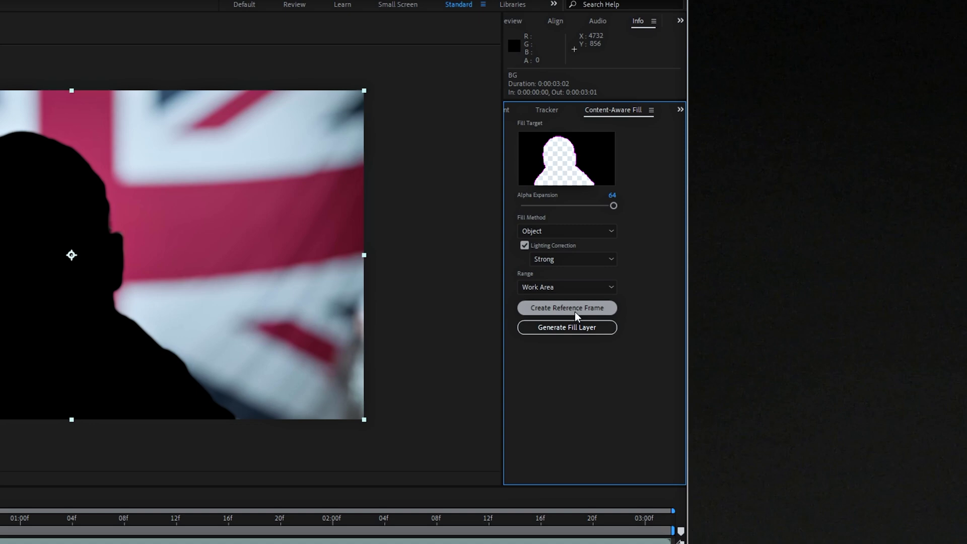
left_click(577, 329)
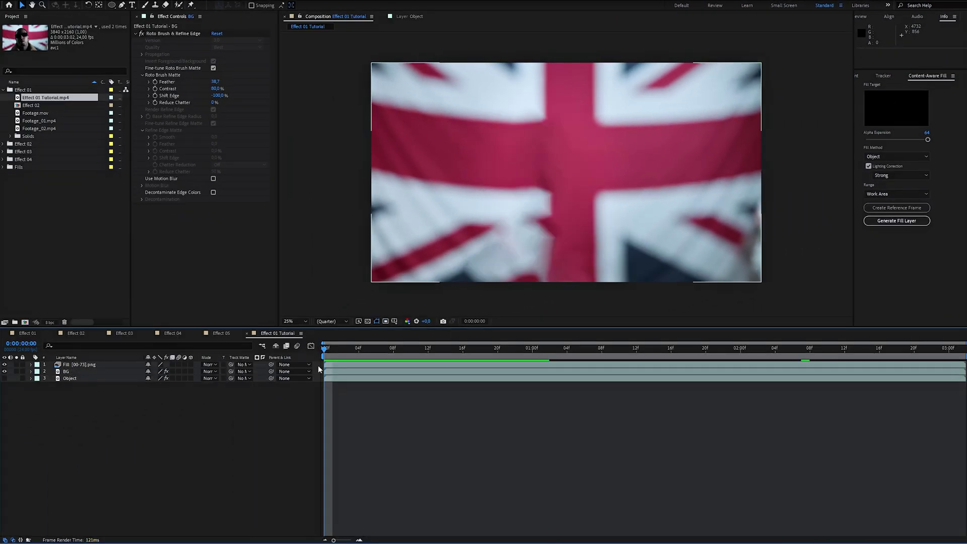
- Pre-compose the generated fill layer together with the BG layer
left_click(332, 364)
left_click(339, 371, "shift")
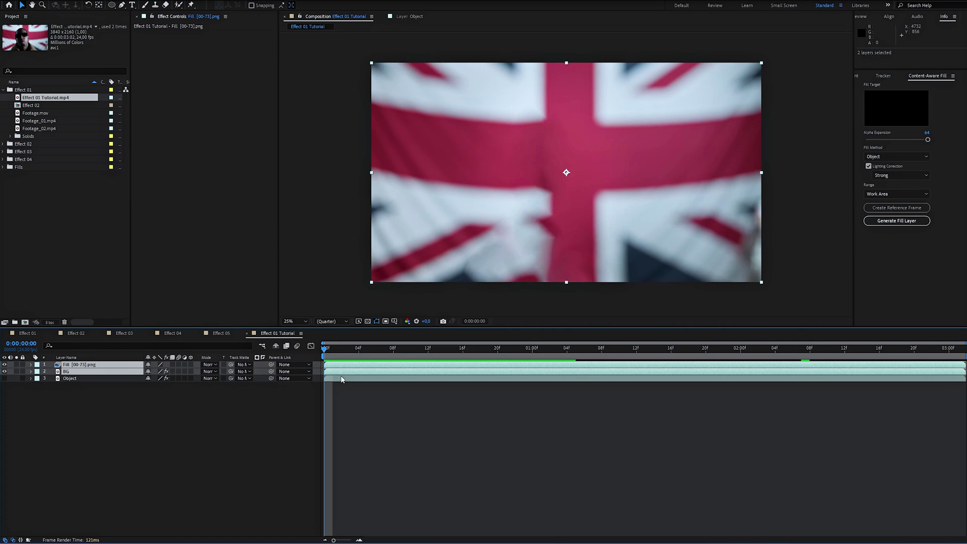
key("ctrl+shift+c")
left_click(614, 320)
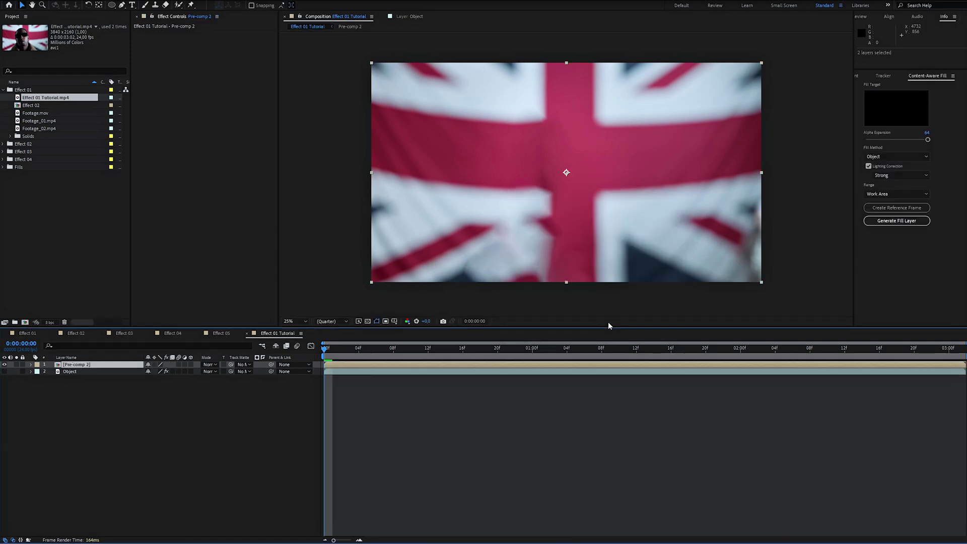
- Apply Displacement Map to the background pre-comp, using the Object layer with Effects & Masks as the map source
key("ctrl+space")
type("Dis")
key("Return")
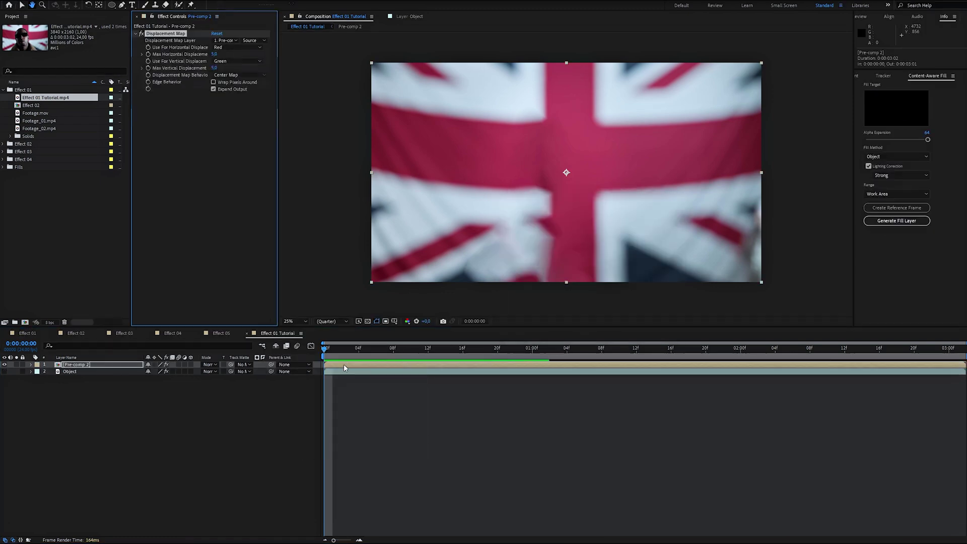
left_click(220, 39)
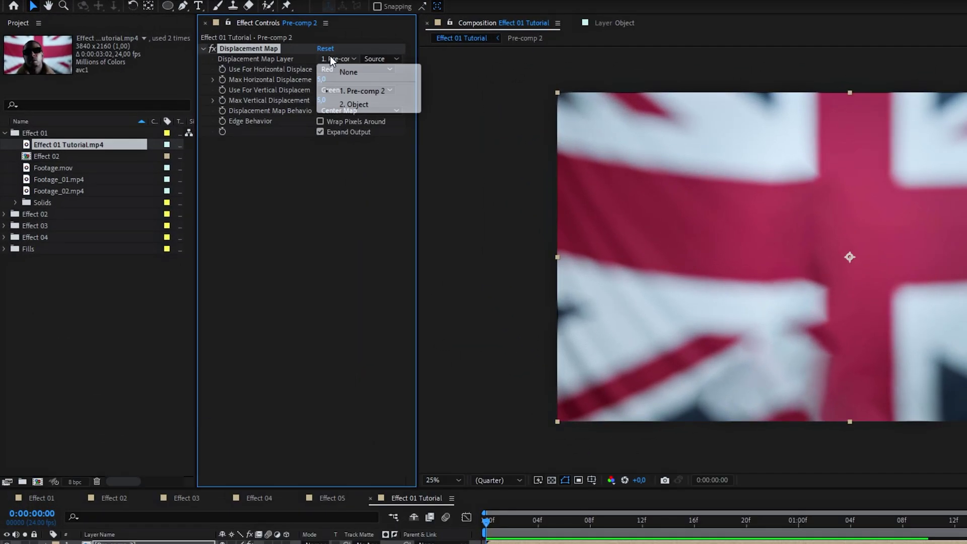
left_click(355, 104)
left_click(380, 59)
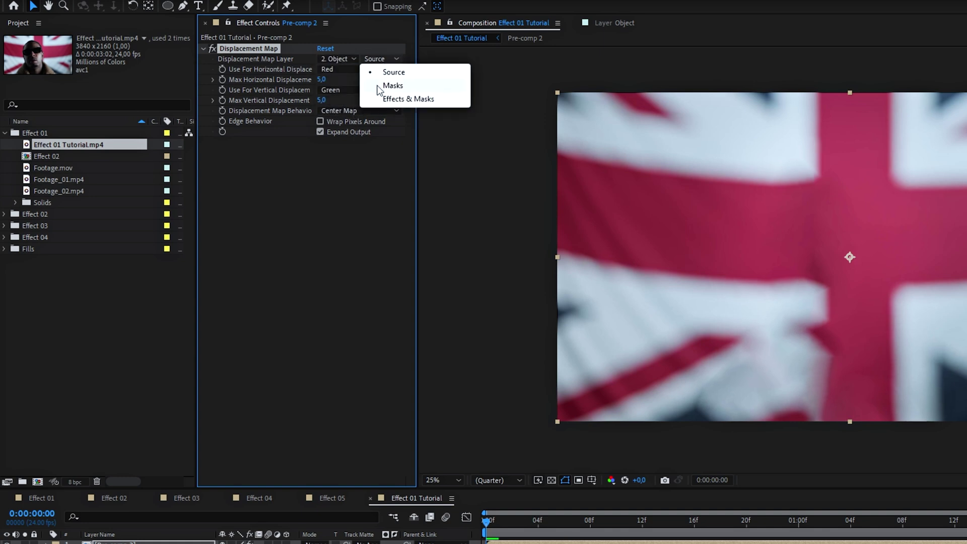
left_click(400, 99)
- Drive both displacement directions by Luminance with pixels wrapped around, and adjust the maximum horizontal and vertical displacement
left_click(370, 69)
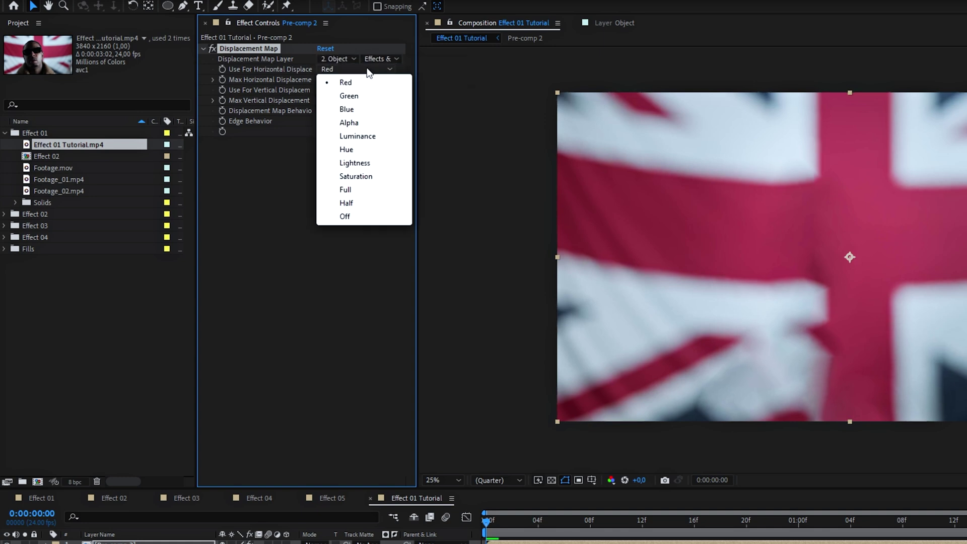
left_click(370, 136)
left_click(345, 90)
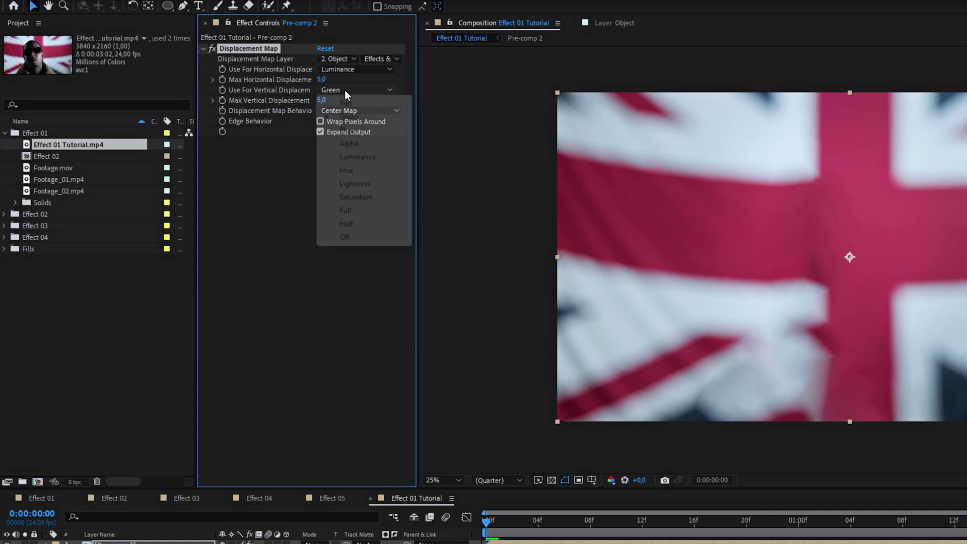
left_click(356, 157)
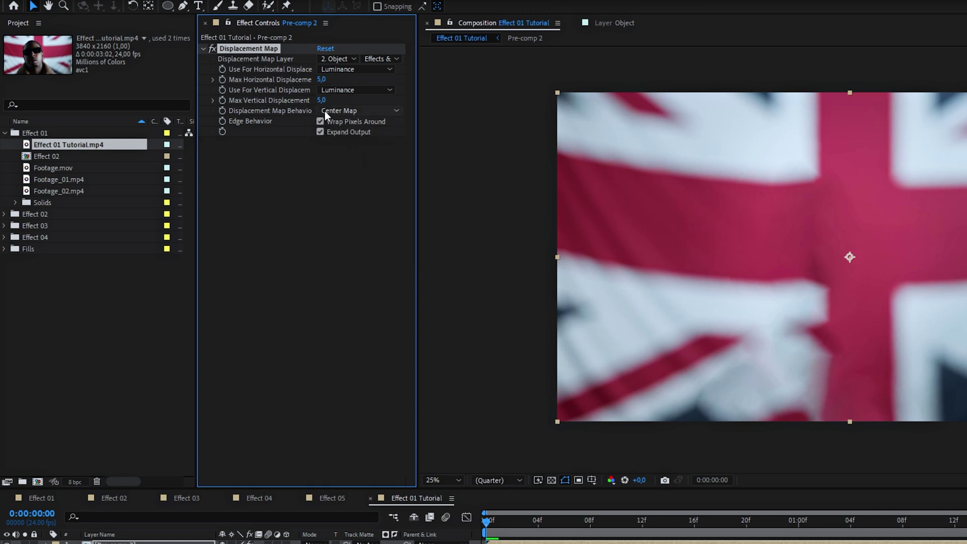
left_click_drag(322, 80, 725, 79)
left_click_drag(320, 99, 830, 144)
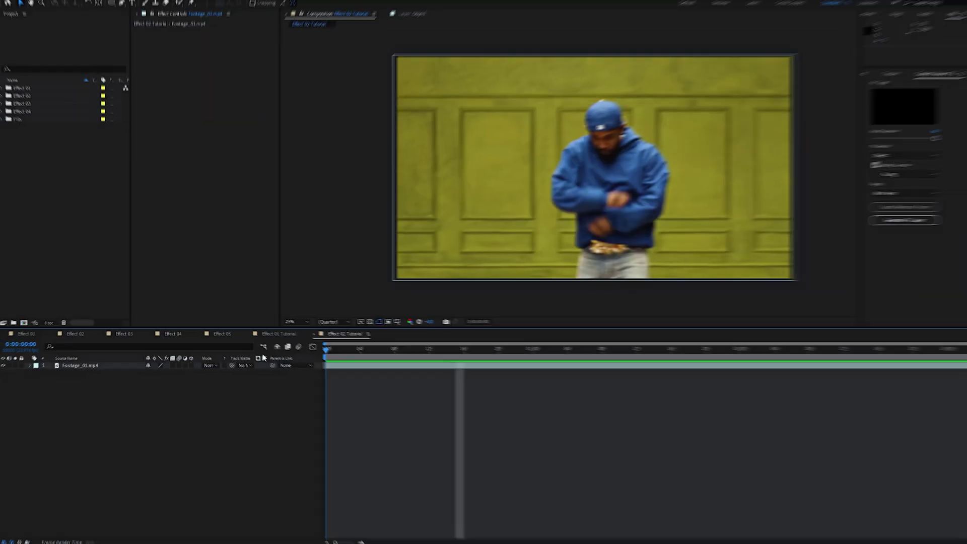
- Create a white solid layer above Footage_01.mp4 in the Effect 02 Tutorial composition
right_click(184, 386)
mouse_move(213, 392)
left_click(320, 418)
left_click(425, 352)
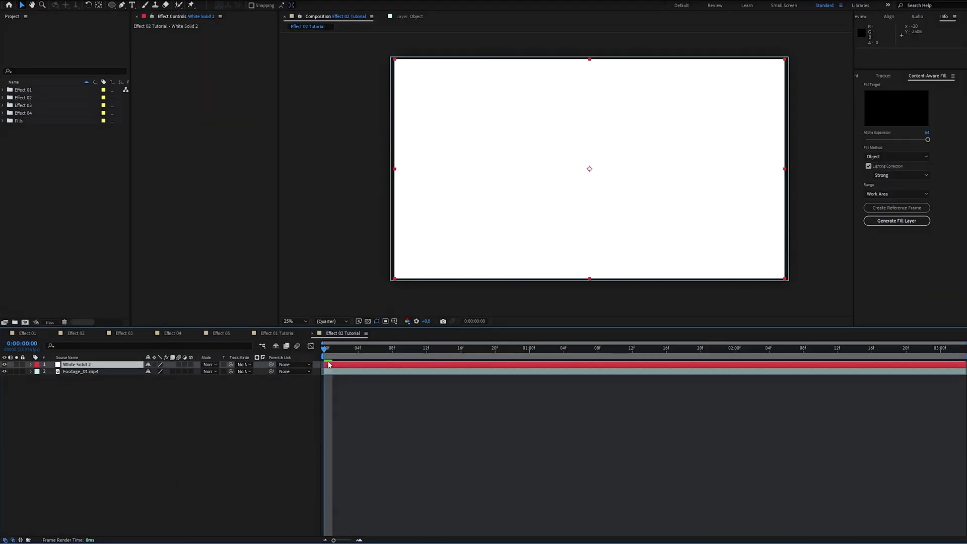
- Apply Gradient Ramp to the white solid and hide the layer
key("ctrl+space")
type("Gradient")
key("Down")
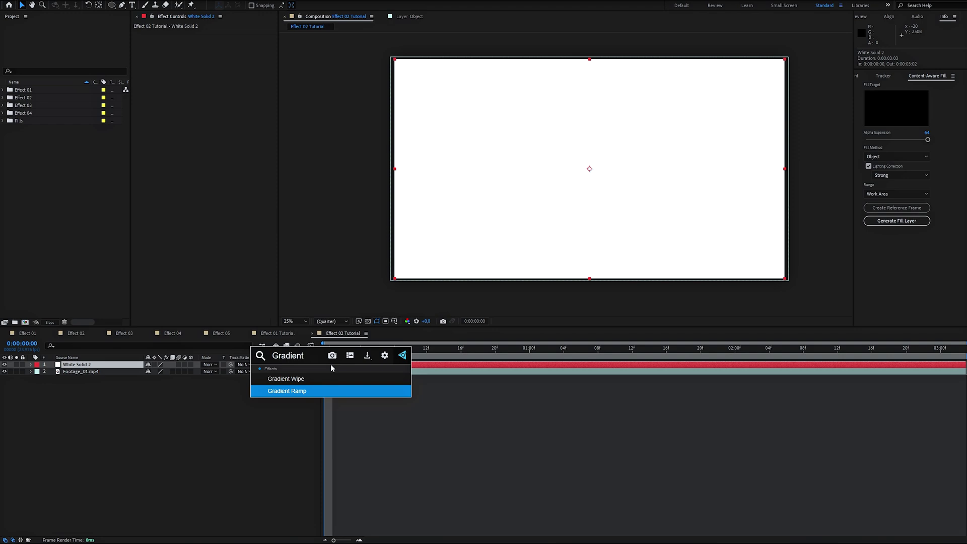
key("Return")
left_click(165, 402)
left_click(4, 365)
- Apply Time Displacement to Footage_01.mp4 with White Solid 2 as the displacement layer
left_click(336, 373)
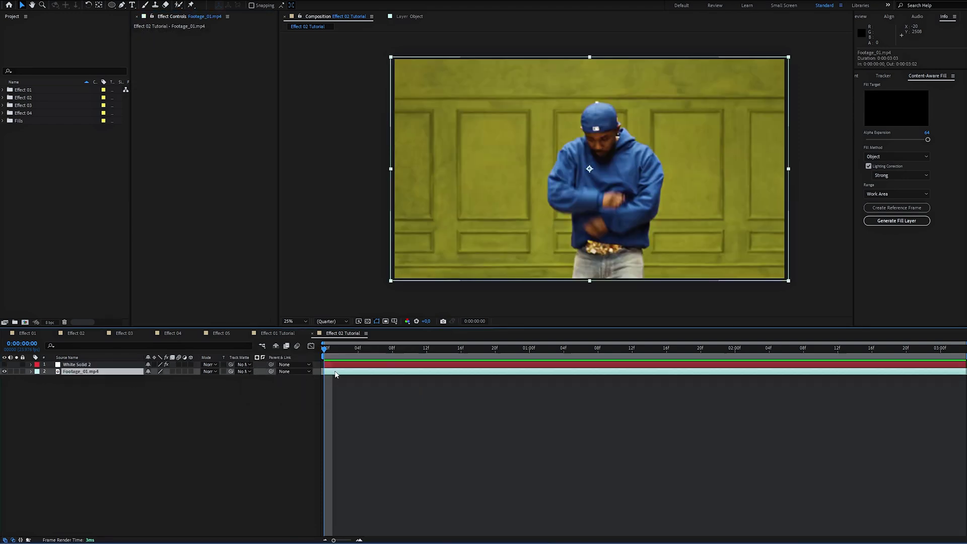
key("ctrl+space")
type("Time d")
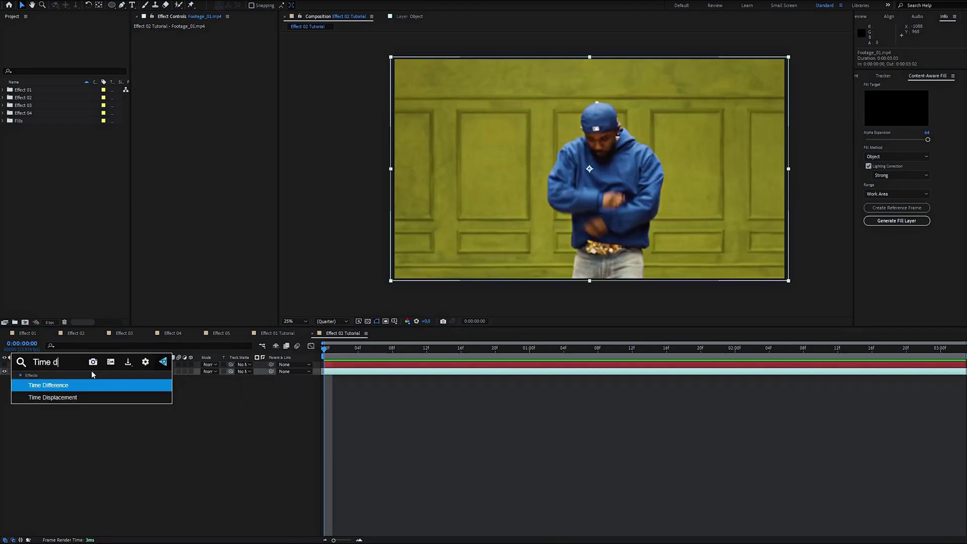
key("Down")
key("Return")
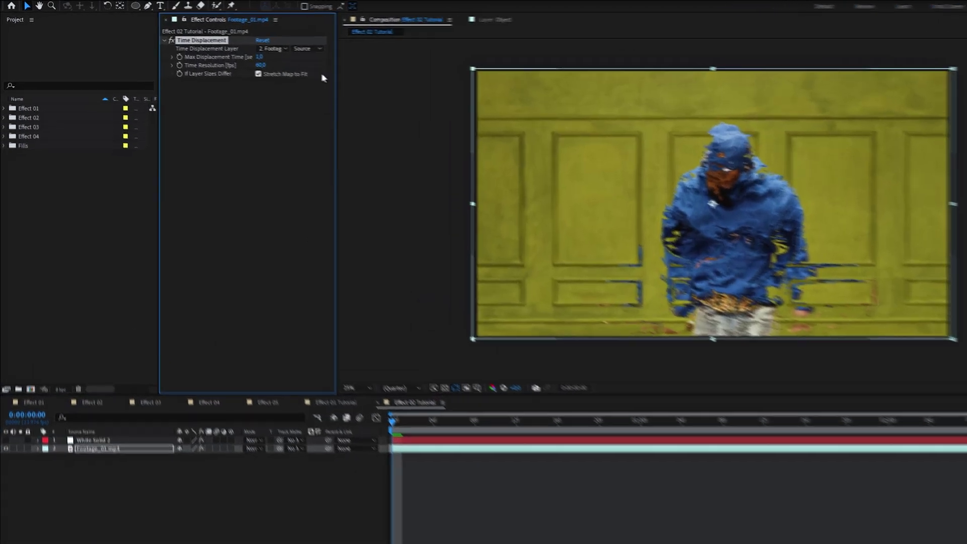
left_click(272, 49)
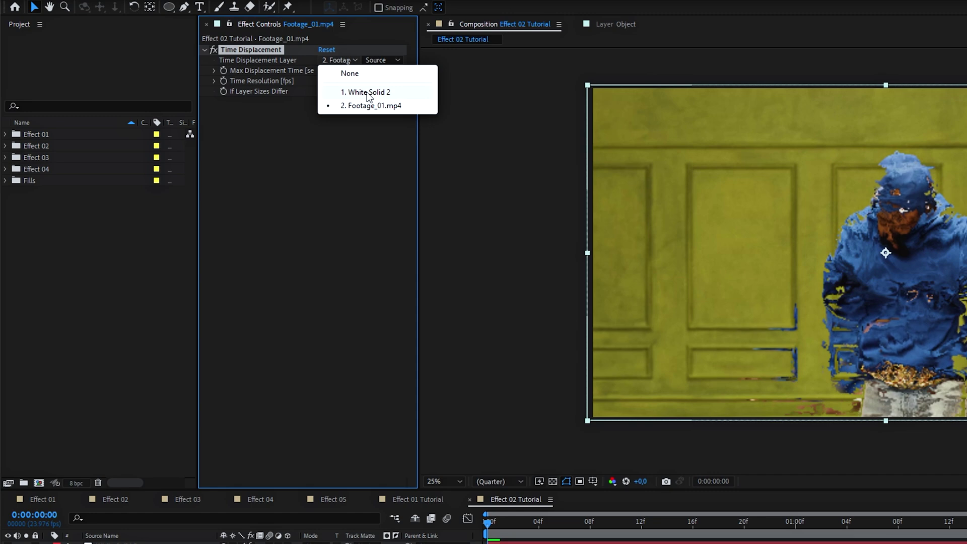
left_click(367, 92)
left_click(399, 100)
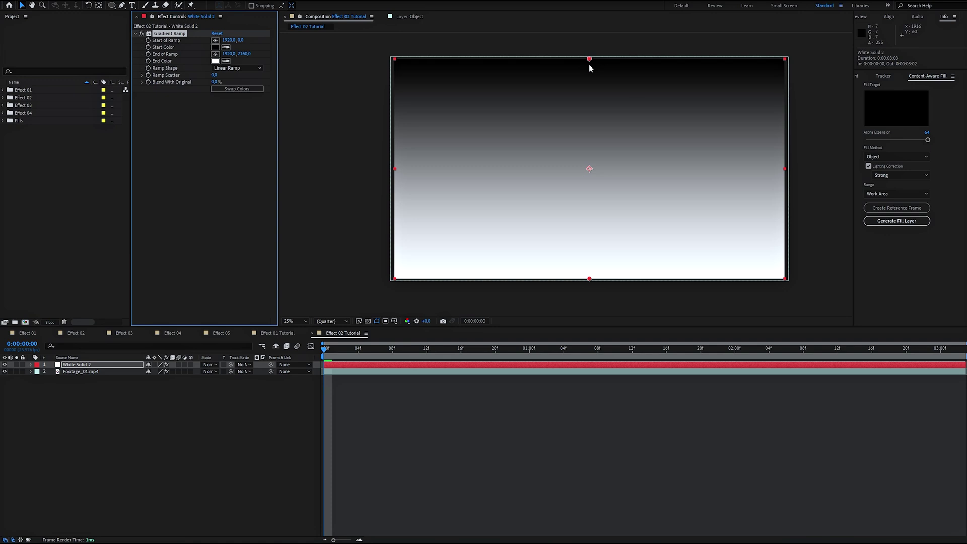
- Make the gradient ramp run horizontally from the solid's right edge to its left edge, then hide the solid and preview
left_click_drag(589, 61, 785, 170)
left_click_drag(589, 278, 406, 182)
left_click_drag(406, 181, 394, 169)
left_click(4, 364)
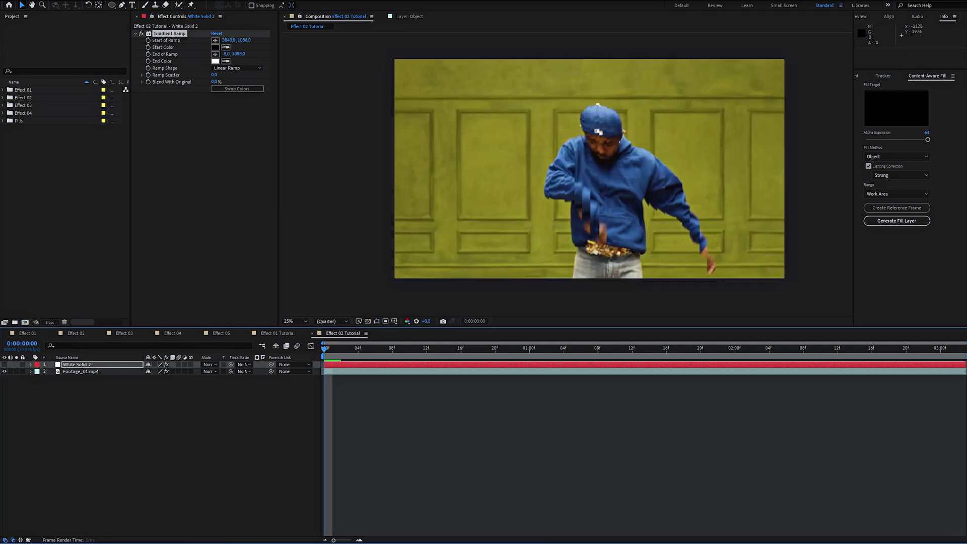
key("space")
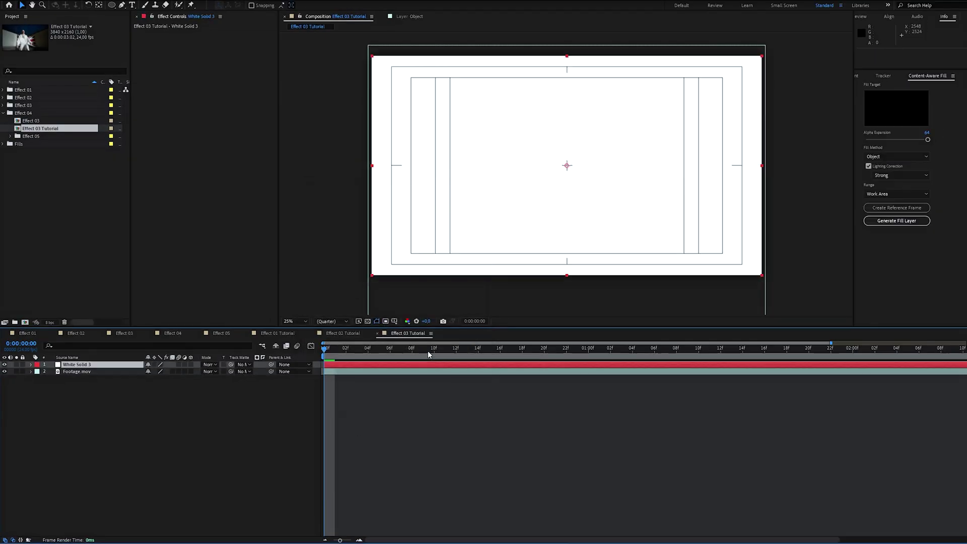
- Draw a circular mask on White Solid 3 and center it in the frame
left_click(336, 364)
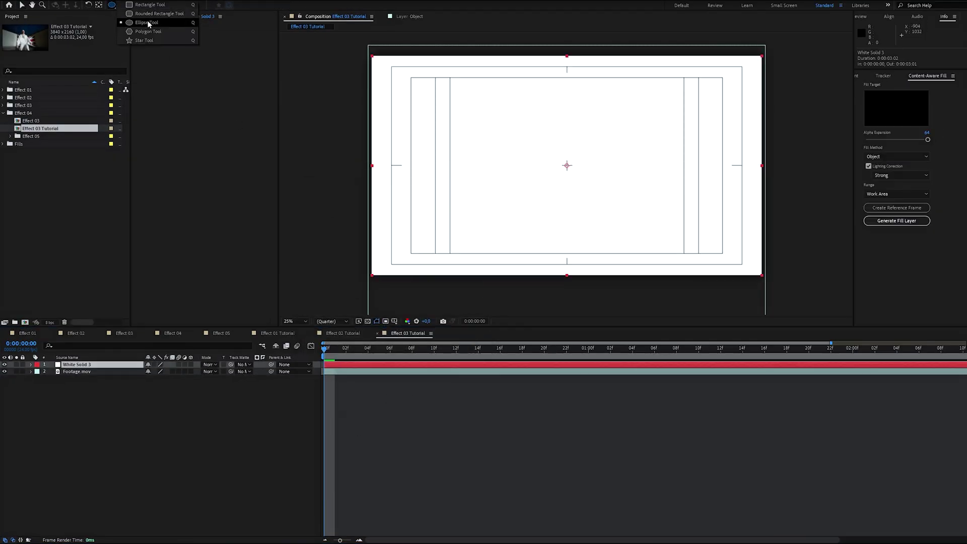
left_click_drag(532, 130, 623, 175)
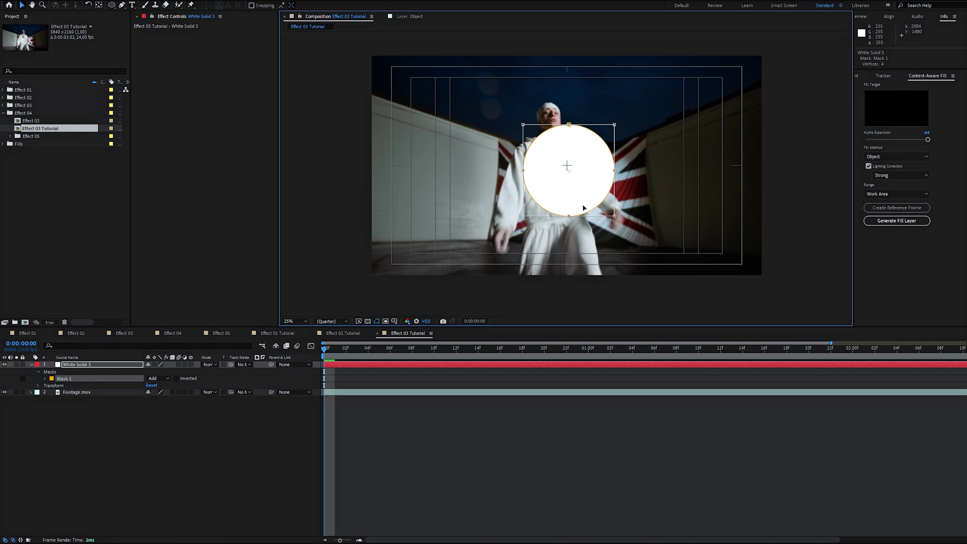
left_click(215, 416)
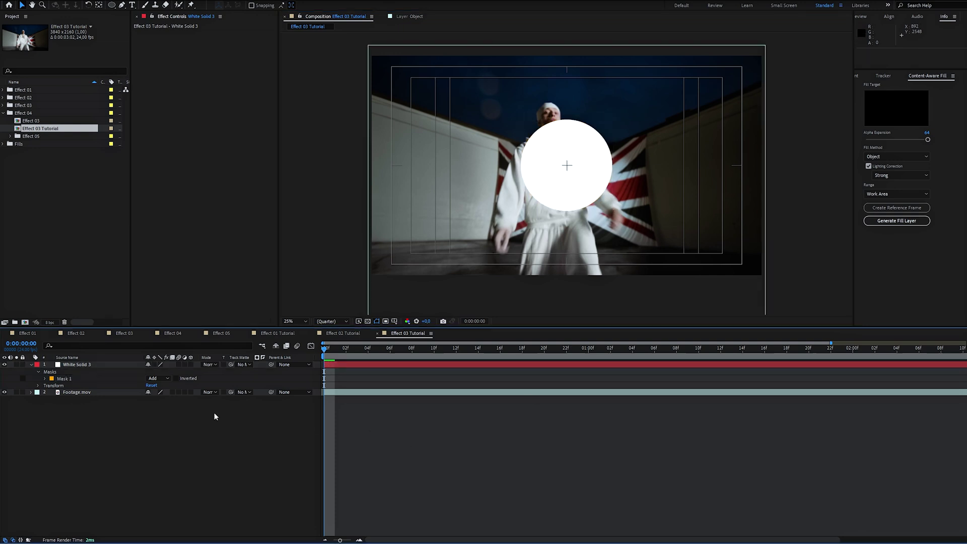
- Animate the circle's Mask Expansion from -458 pixels at frame 0 to 1872 pixels at frame 10, and preview it
left_click(45, 378)
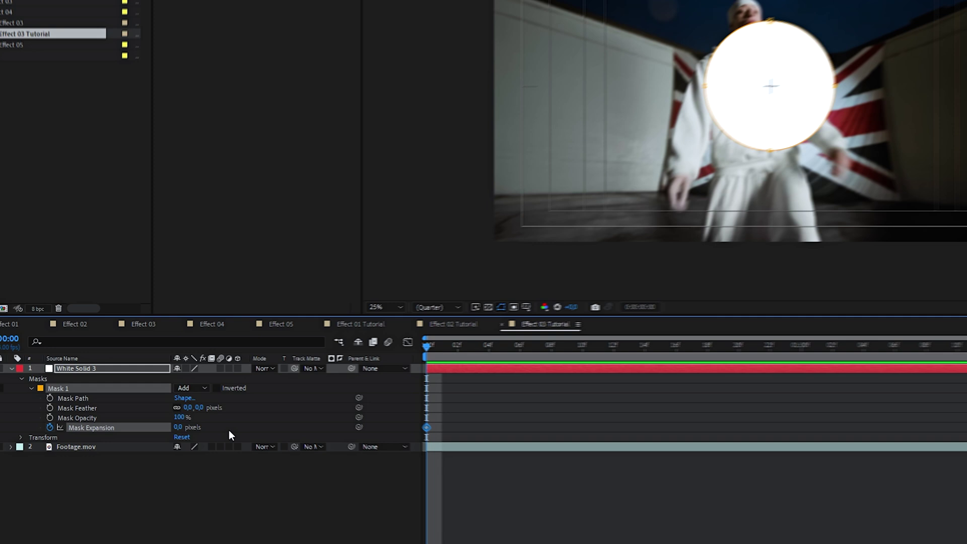
left_click_drag(149, 405, 326, 430)
key("shift+Page_Down")
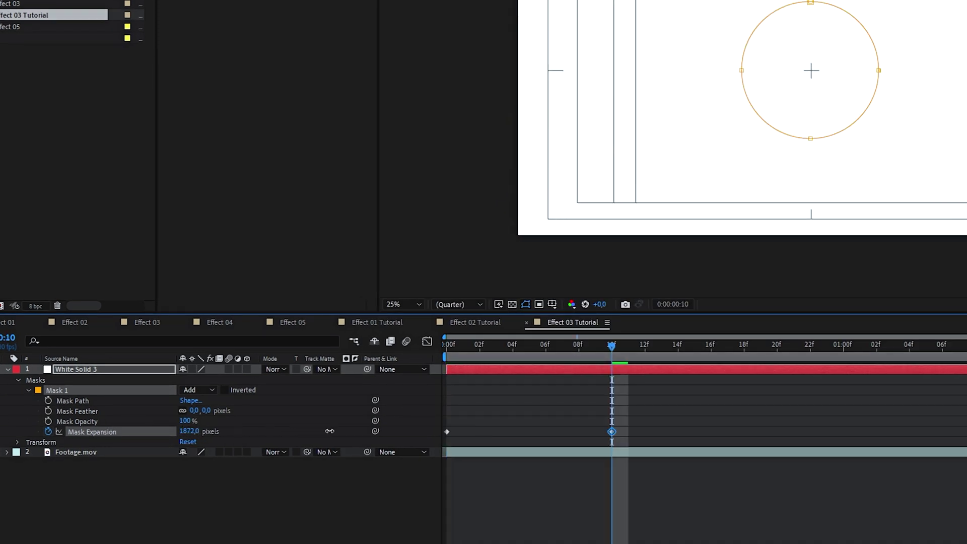
key("space")
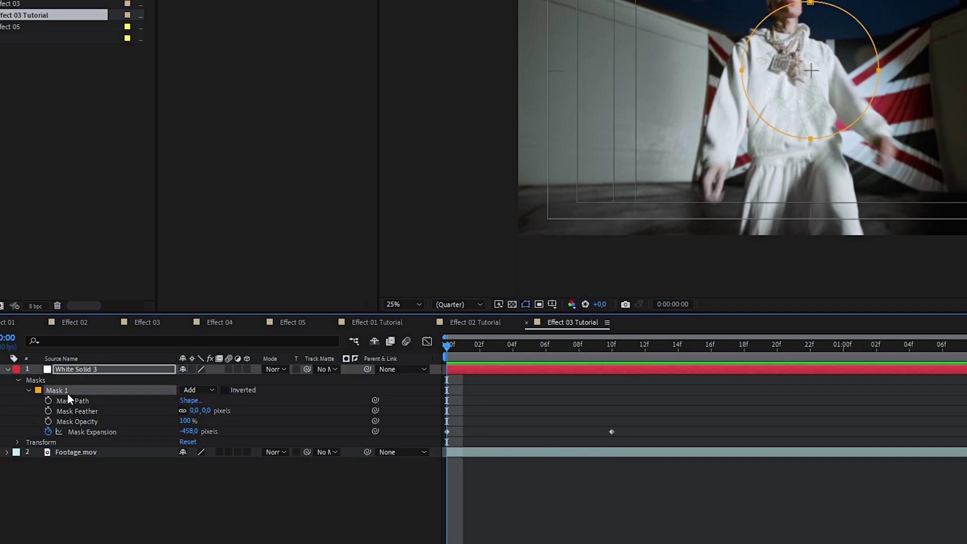
- Duplicate Mask 1, set the copy to Intersect and Inverted, and expand its properties
key("ctrl+d")
left_click(191, 442)
left_click(215, 495)
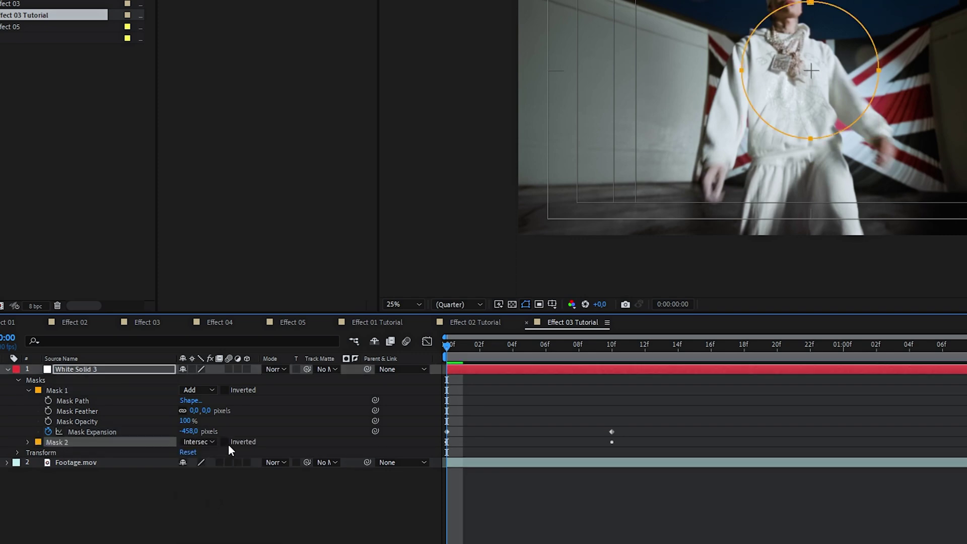
left_click(225, 442)
left_click(29, 442)
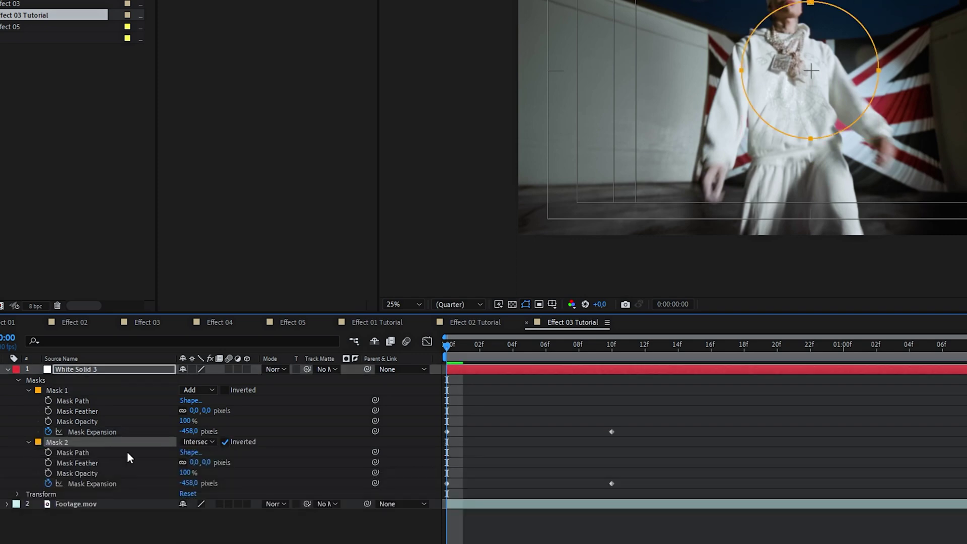
- Shift Mask 2's expansion keyframes one frame later, set its expansion at frame 1 to -325 pixels, and preview the ring
left_click(463, 347)
left_click(449, 481)
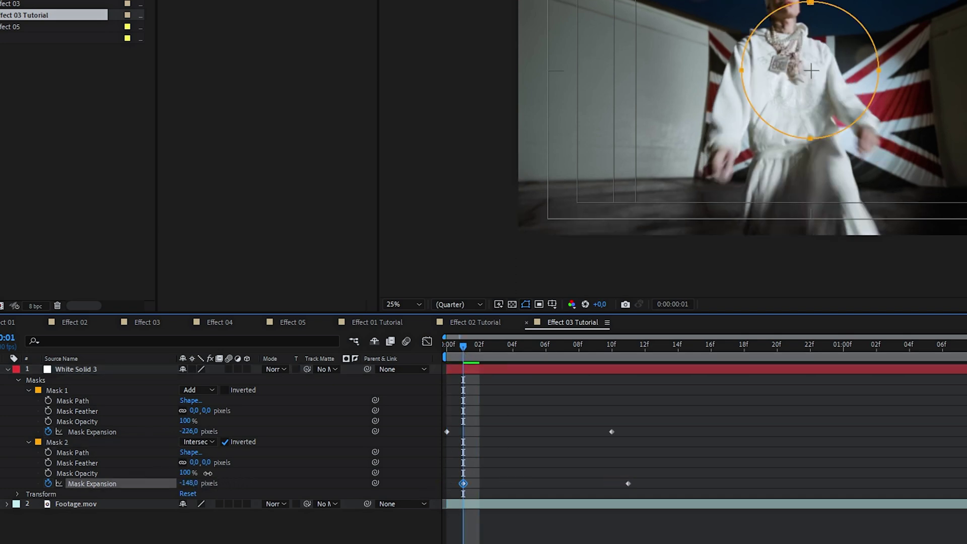
left_click_drag(186, 467, 191, 467)
left_click(446, 346)
key("space")
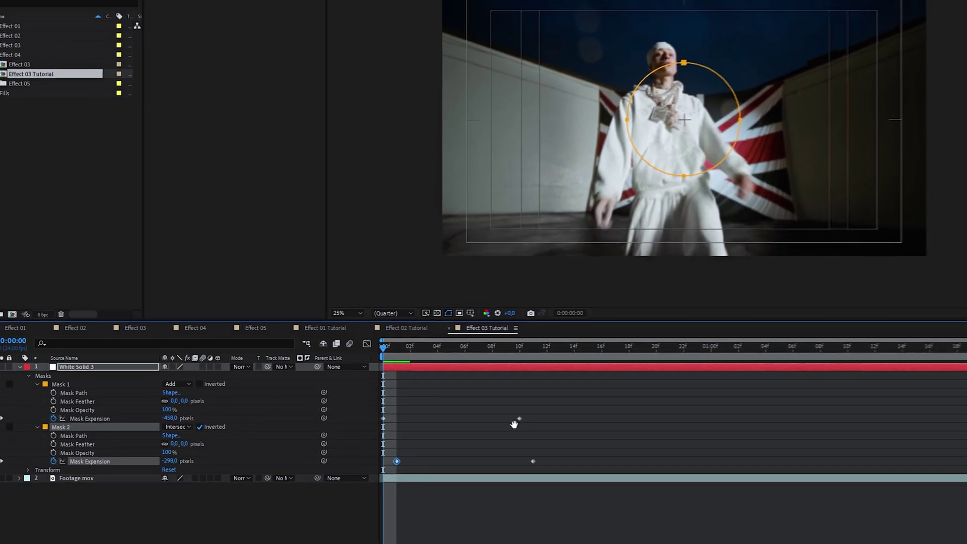
left_click(397, 347)
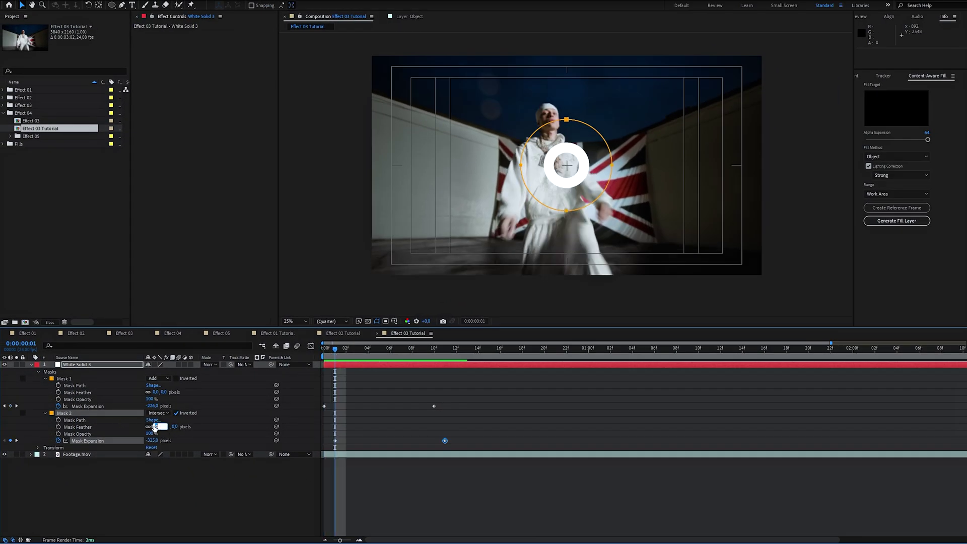
- Feather both masks by 300 pixels and apply Easy Ease to all four Mask Expansion keyframes
left_click(156, 392)
type("300")
key("Return")
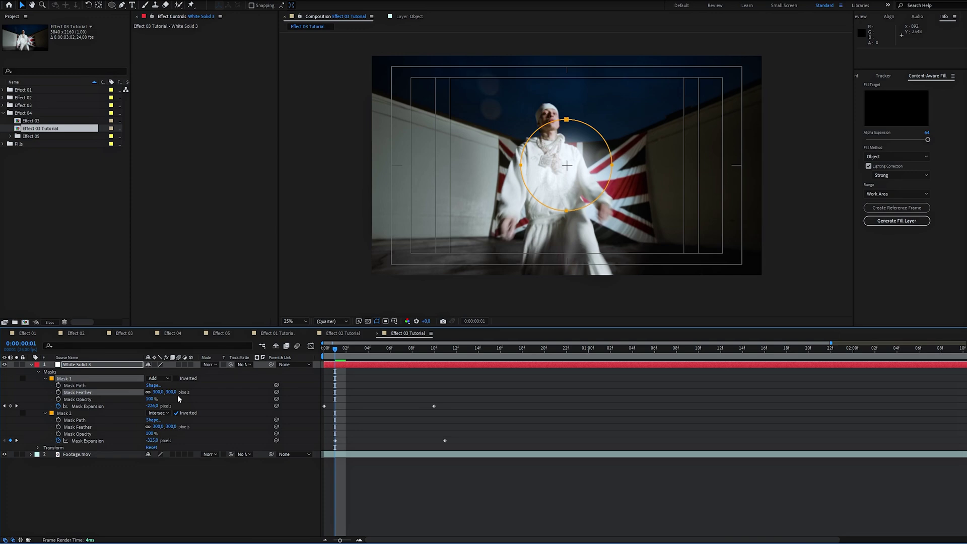
left_click_drag(470, 395, 313, 455)
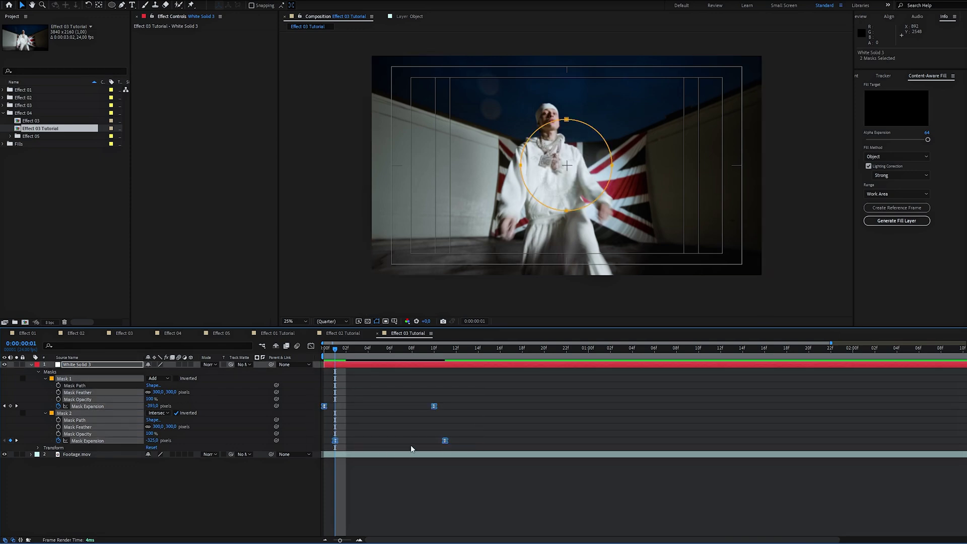
- Add an adjustment layer above the solid and apply Displacement Map to it with White Solid 3 as the map layer
right_click(108, 389)
mouse_move(116, 393)
left_click(240, 462)
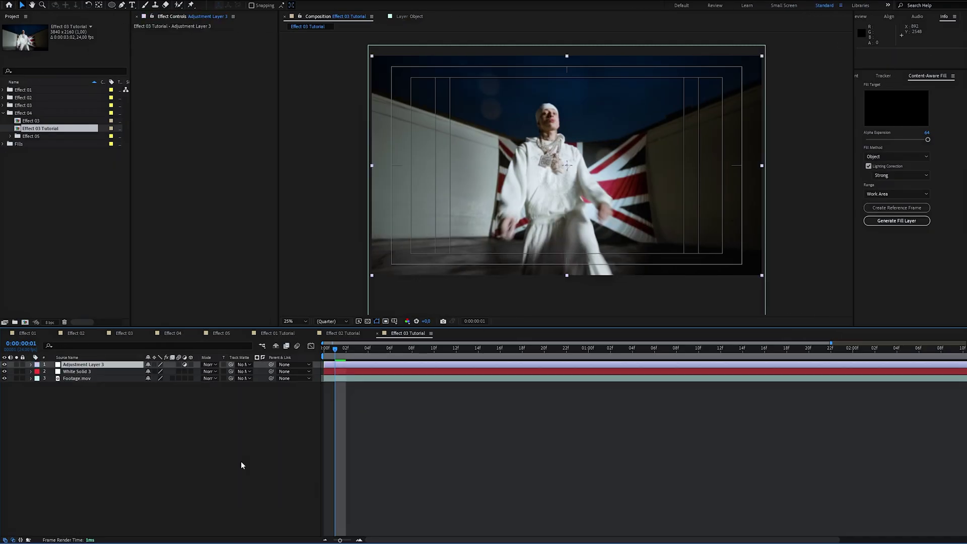
key("ctrl+space")
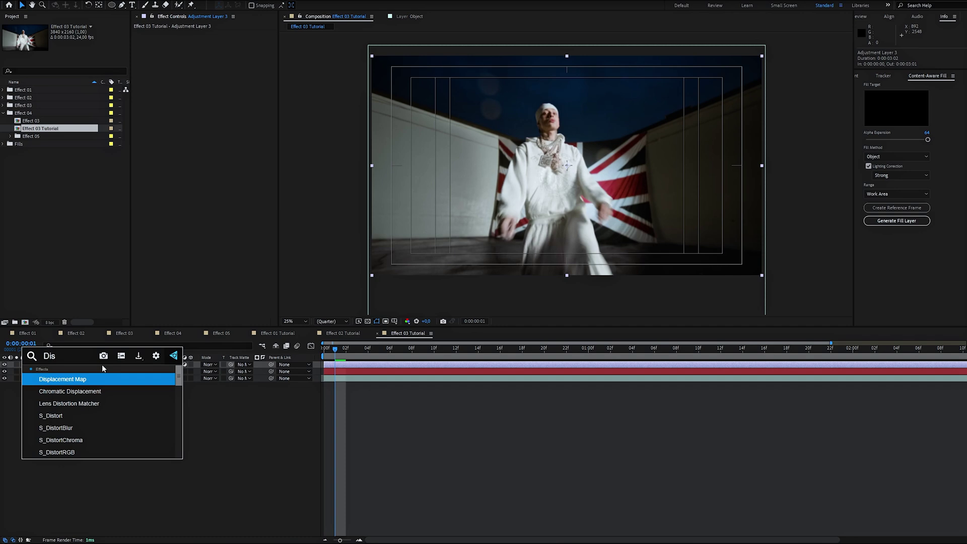
key("Return")
left_click(226, 40)
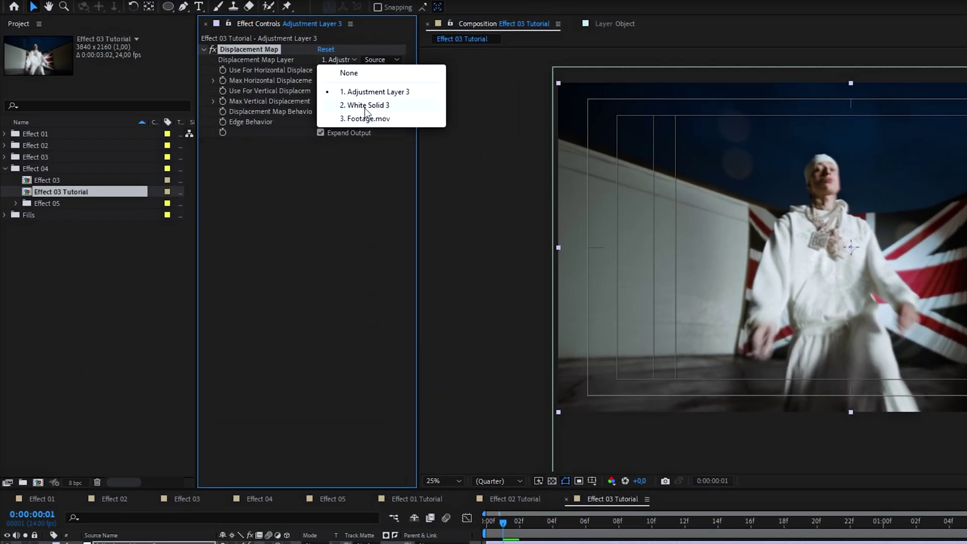
left_click(365, 105)
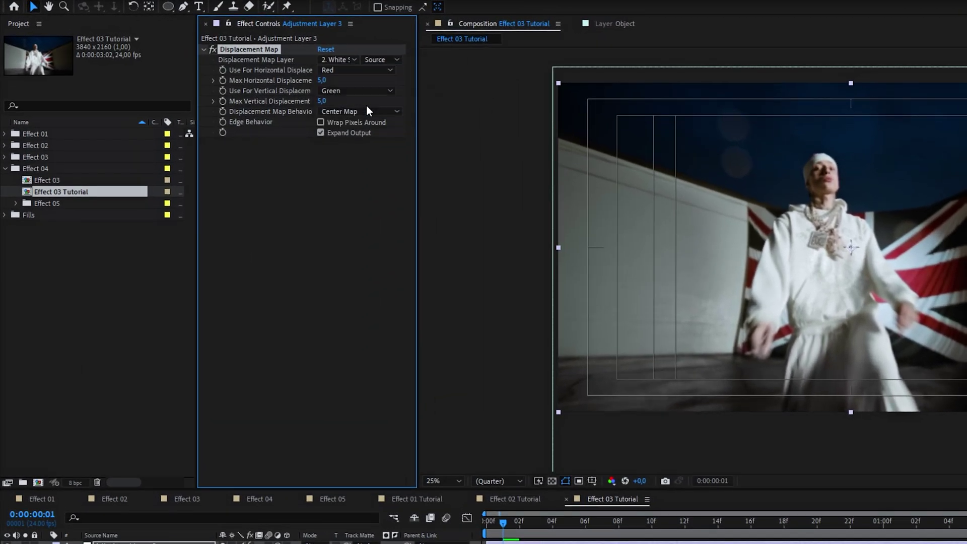
- Set the displacement map source to Masks and use Luminance for both horizontal and vertical displacement
left_click(381, 60)
left_click(395, 84)
left_click(366, 71)
left_click(357, 137)
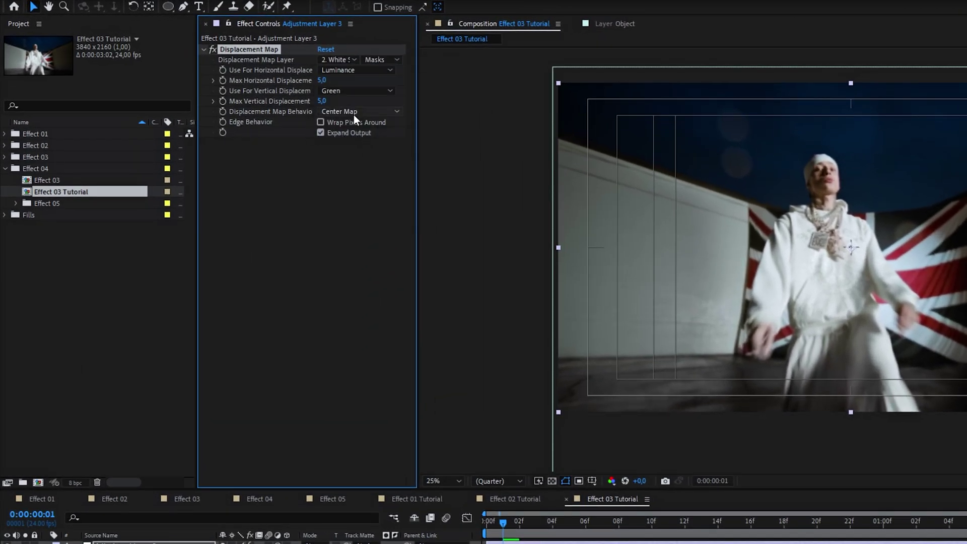
left_click(355, 91)
left_click(357, 153)
- Set the maximum horizontal and vertical displacement to 350, hide the white solid, and preview the result
left_click_drag(322, 81, 388, 84)
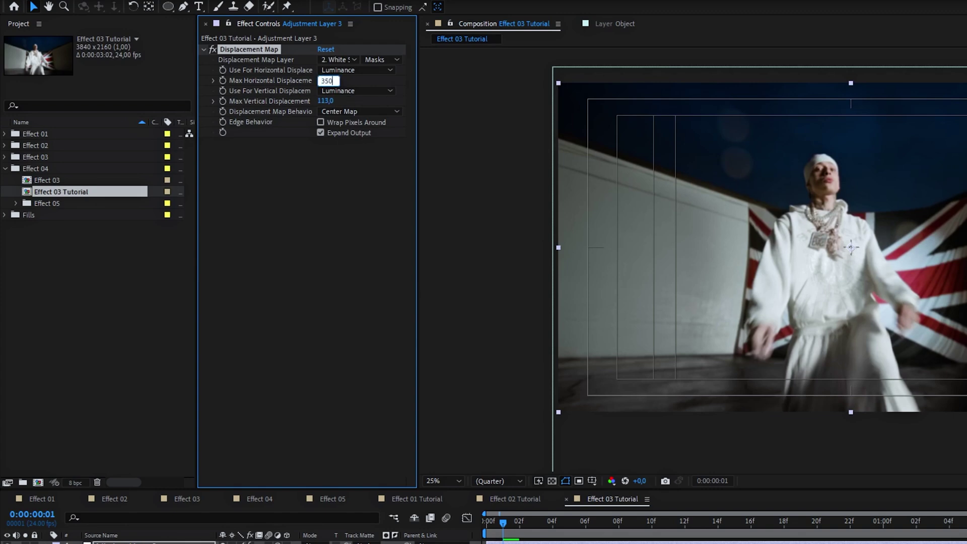
left_click_drag(490, 521, 597, 543)
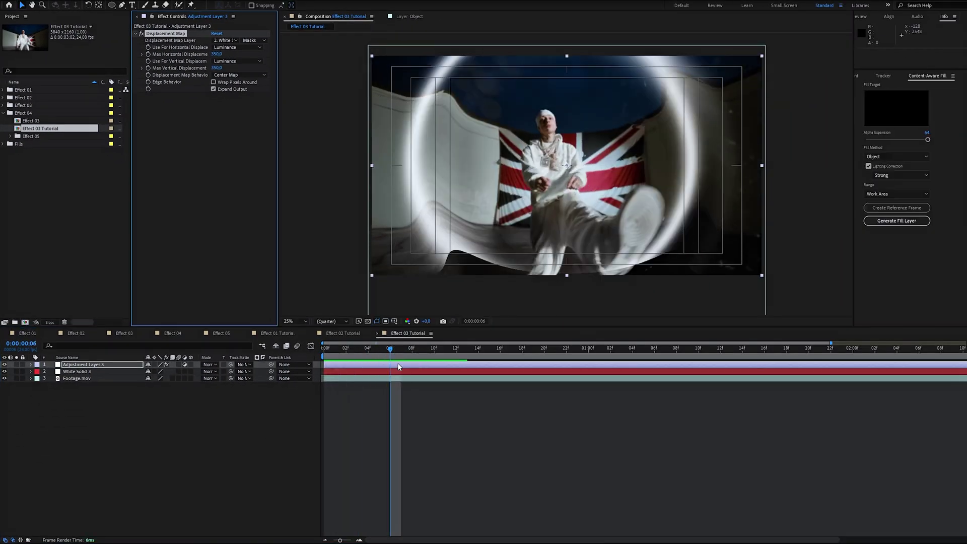
key("space")
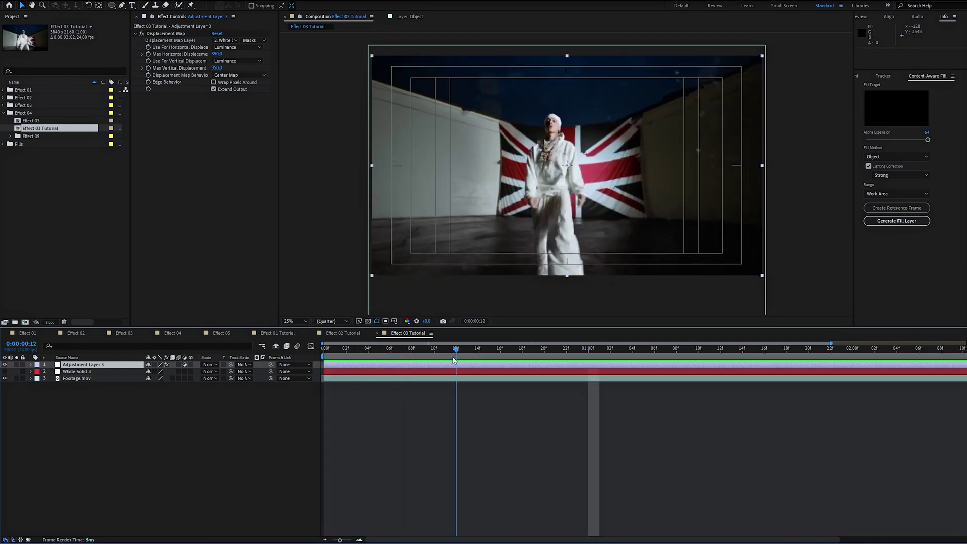
- Reveal the white solid's animated properties and move the current time to about frame 17
left_click(390, 372)
key("u")
left_click(507, 348)
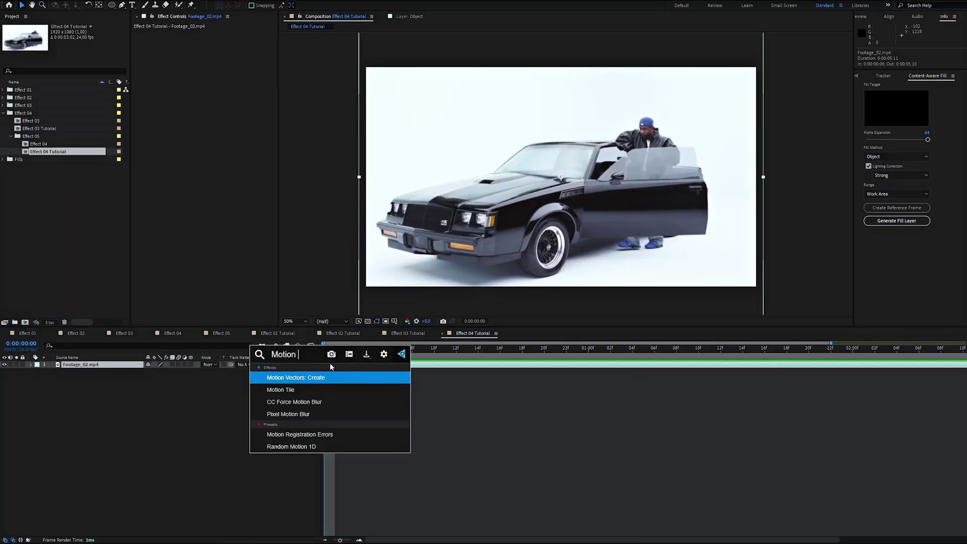
- Apply Motion Tile to Footage_02.mp4 with output width and height of 200 and Mirror Edges enabled
key("Down")
key("Return")
left_click(216, 60)
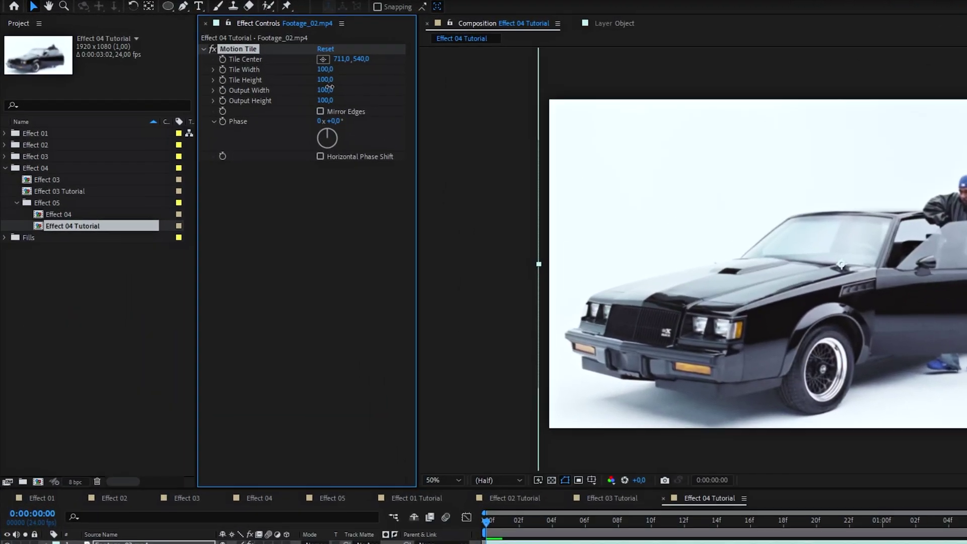
type("20")
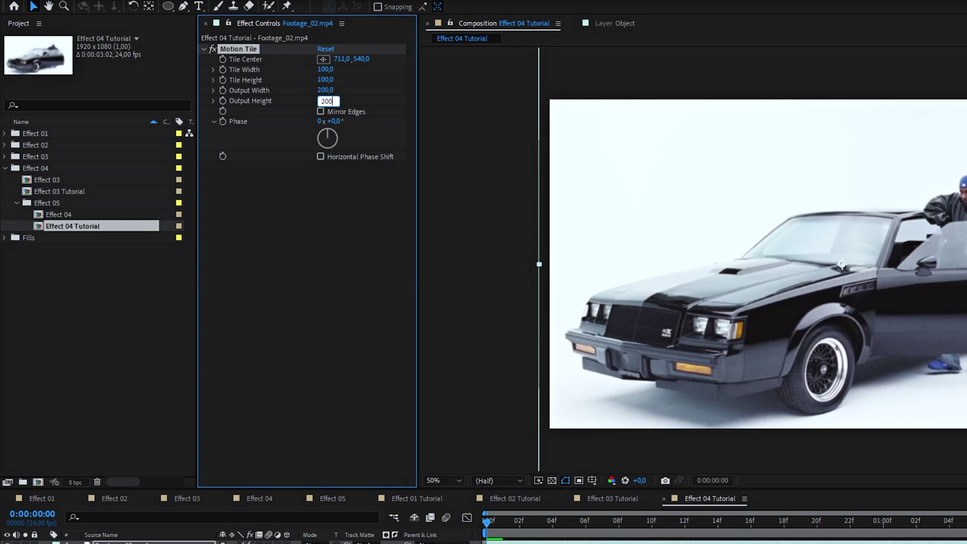
left_click(320, 111)
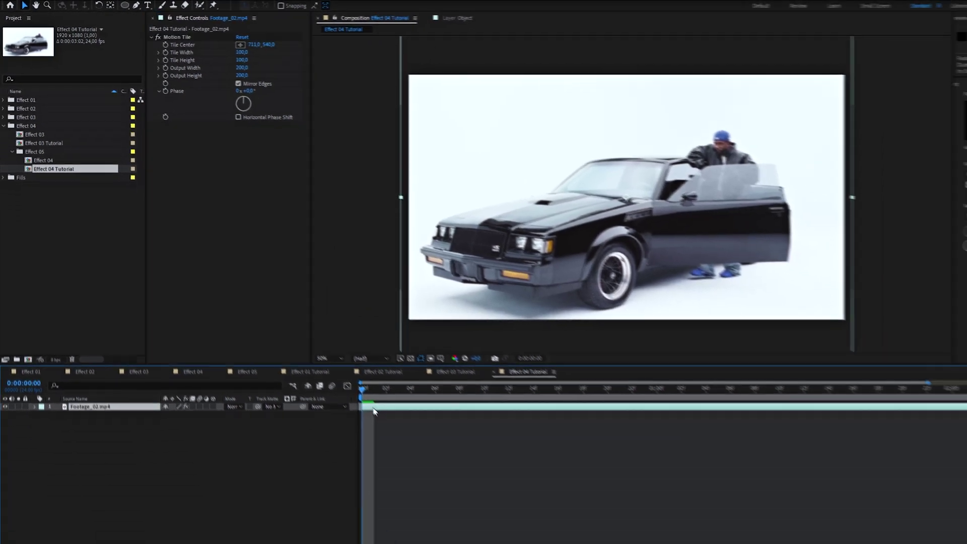
- Add CC Griddler to the car footage with horizontal scale 150, vertical scale 130, and Cut Tiles turned off
key("ctrl+space")
type("CC")
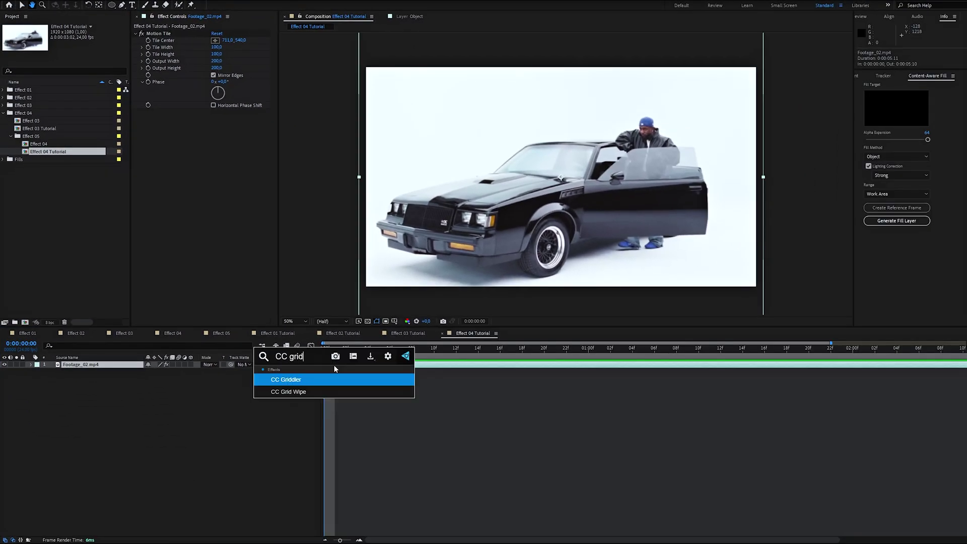
key("Return")
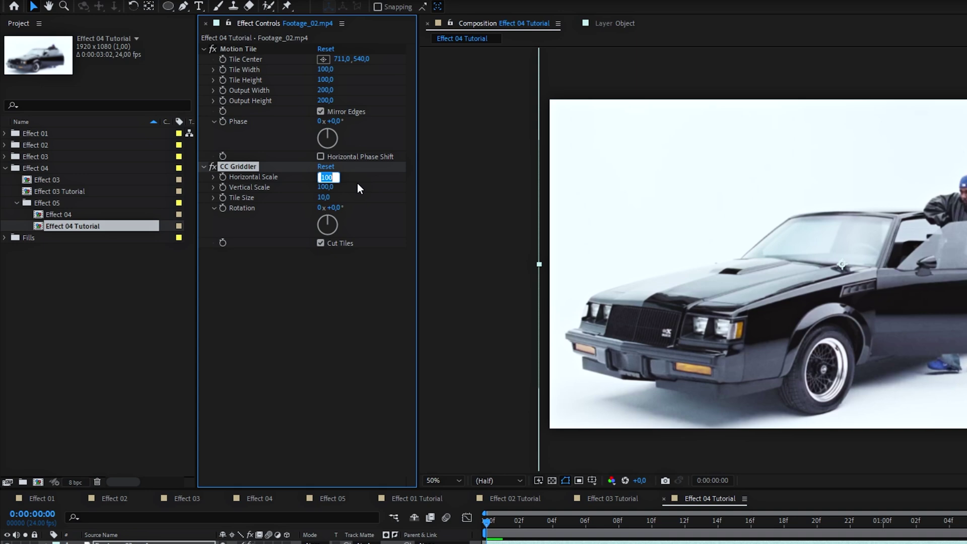
type("150")
key("Return")
type("130")
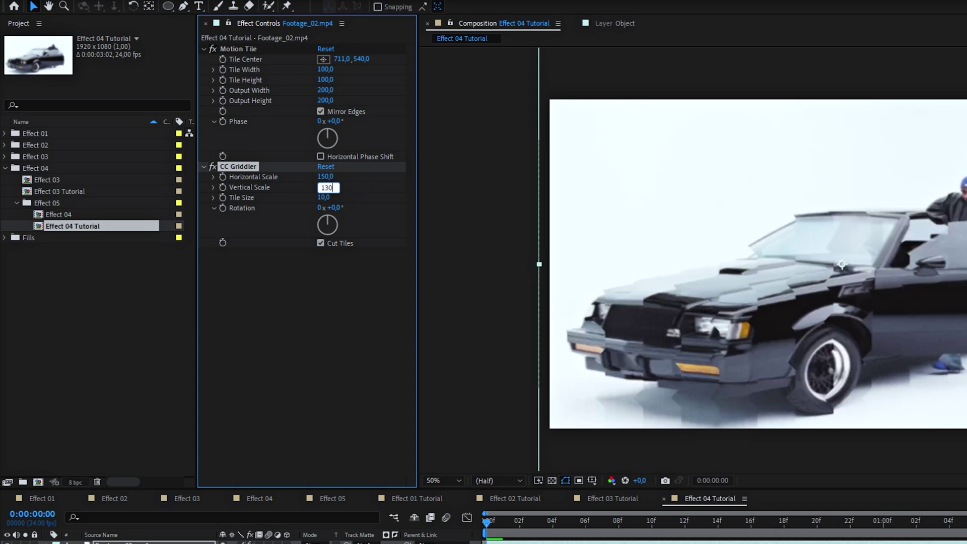
key("Return")
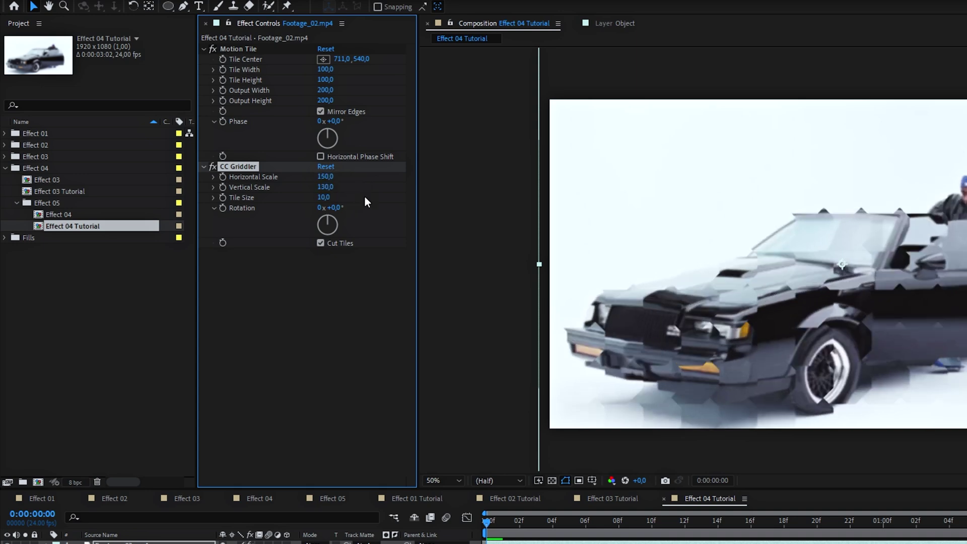
left_click(320, 242)
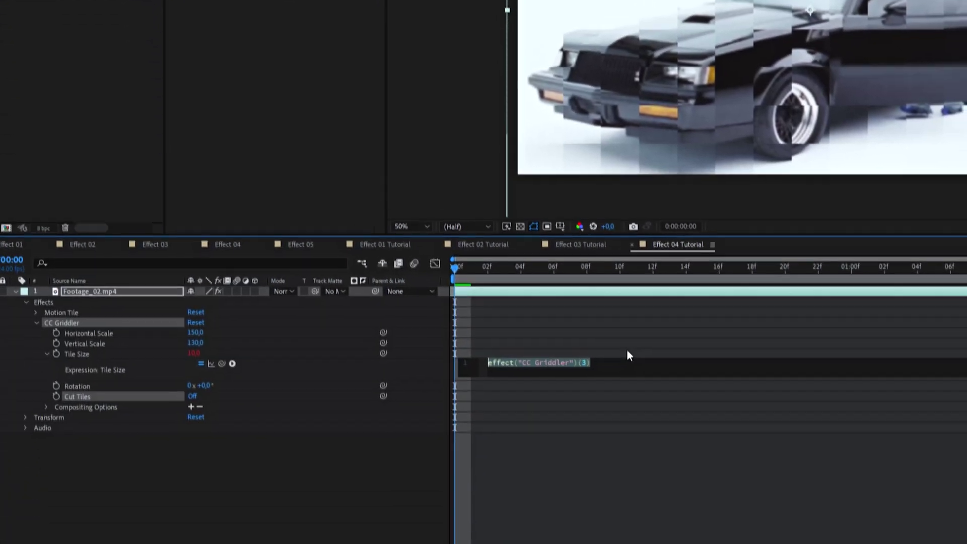
- Drive CC Griddler's Tile Size with the expression wiggle(14,20) and collapse the layer's properties
type("wigg")
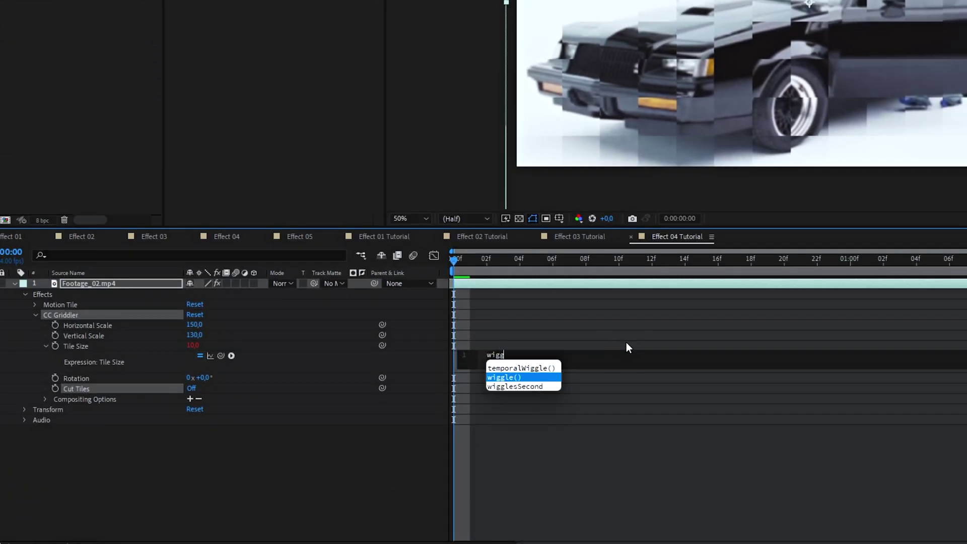
key("Return")
type("15,2")
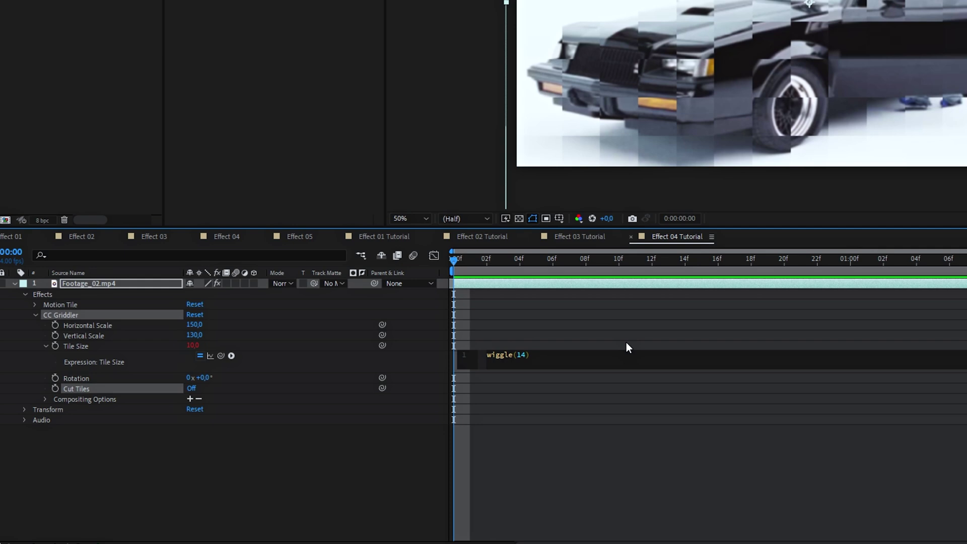
type("0")
left_click(535, 328)
left_click(15, 282)
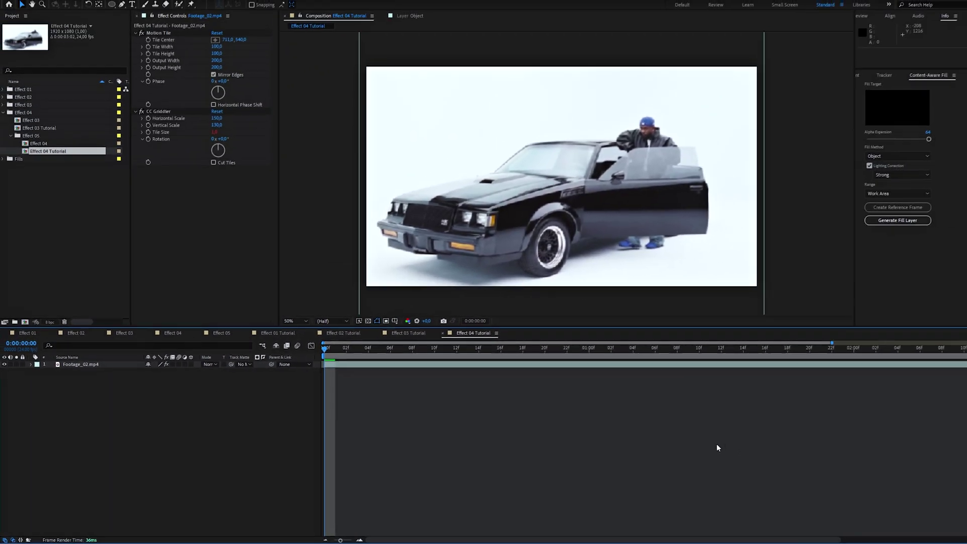
- Add the Posterize Time effect to Footage_02.mp4
left_click(581, 284)
key("ctrl+space")
type("pos")
key("Down")
key("Return")
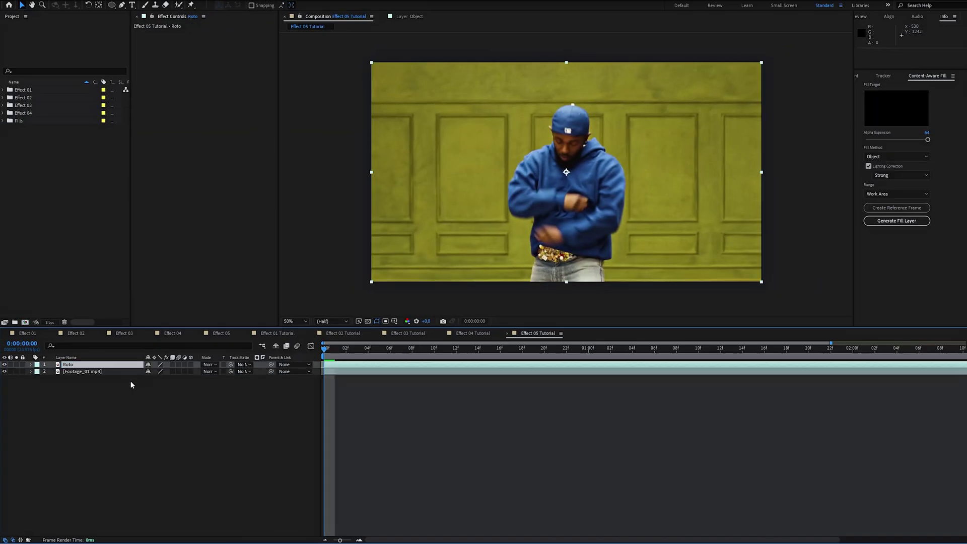
- Isolate the man on the Roto layer with Roto Brush, then pre-compose the layer with all attributes moved into the new composition
left_click(179, 6)
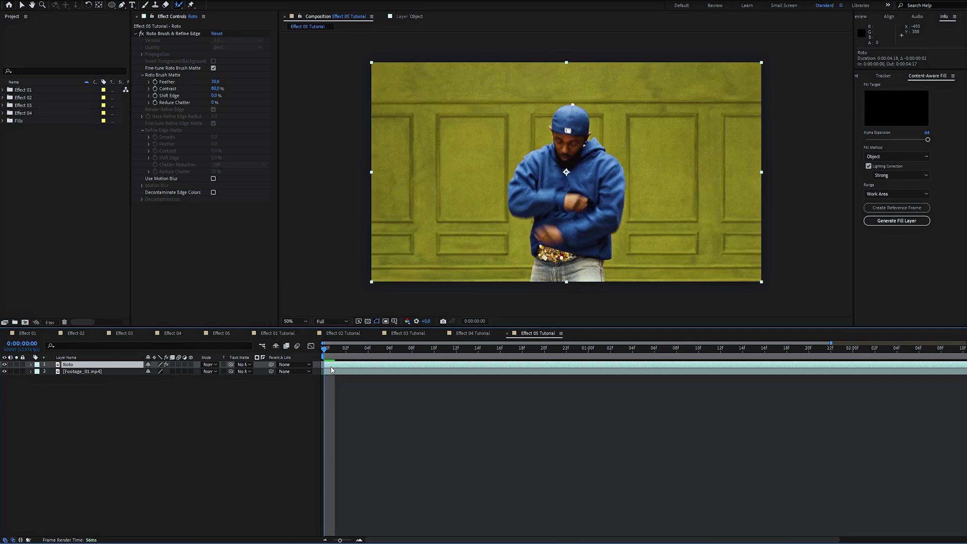
key("ctrl+shift+c")
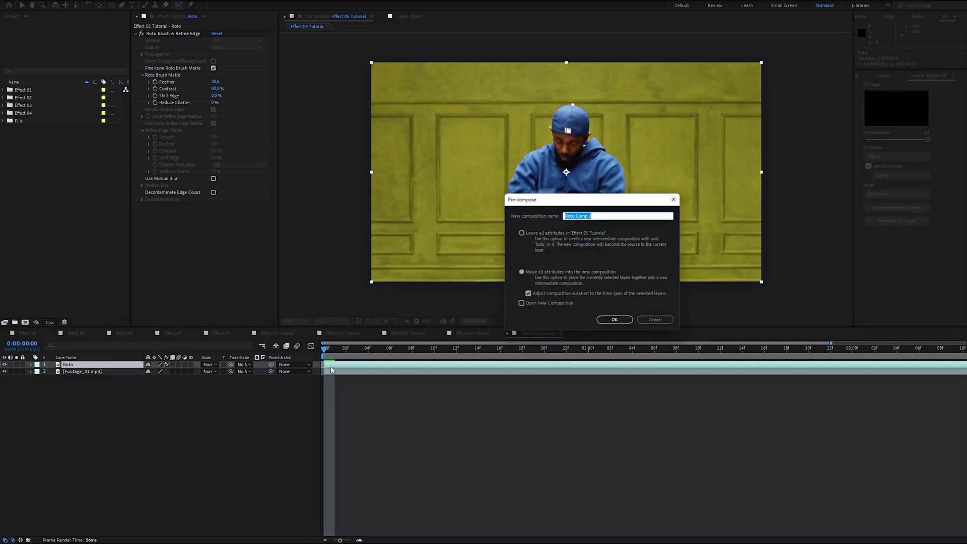
left_click(521, 273)
left_click(608, 321)
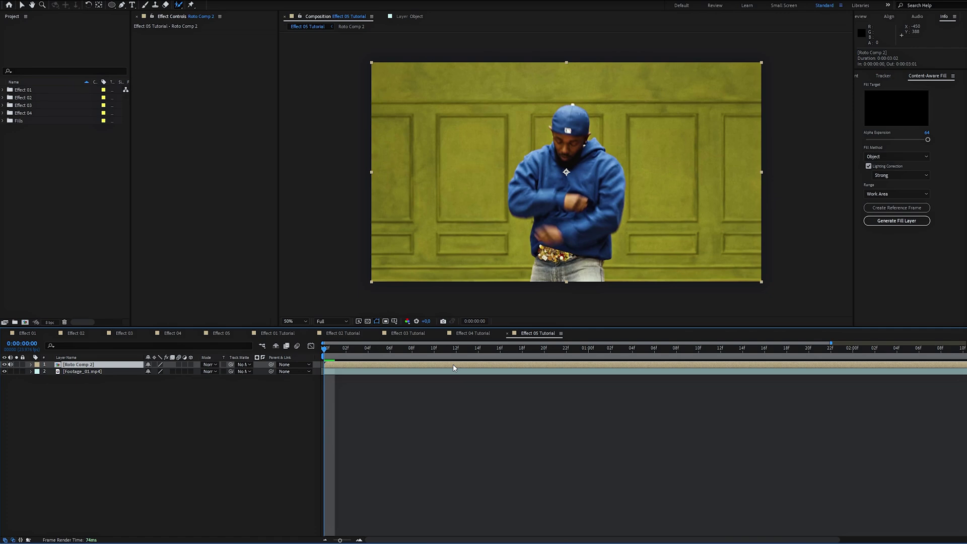
- Apply Pixel Motion Blur to the pre-composed subject with a shutter angle of 500 and 20 shutter samples
key("ctrl+space")
type("Pixe")
key("Return")
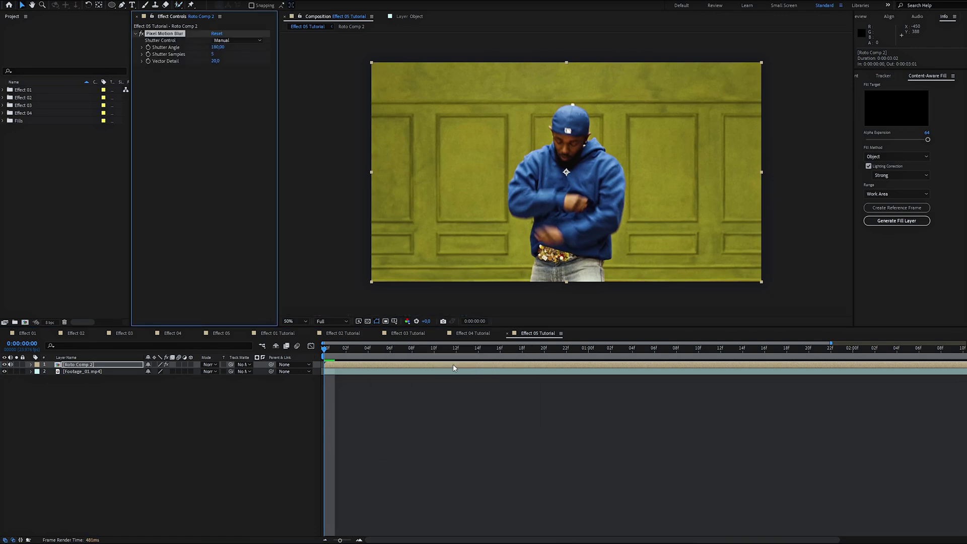
left_click(219, 47)
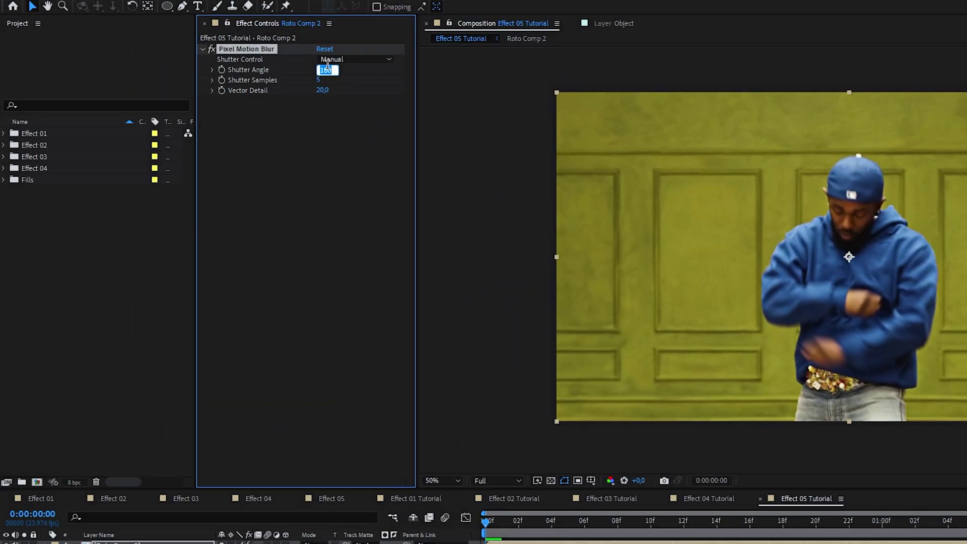
type("500")
type("20")
key("Return")
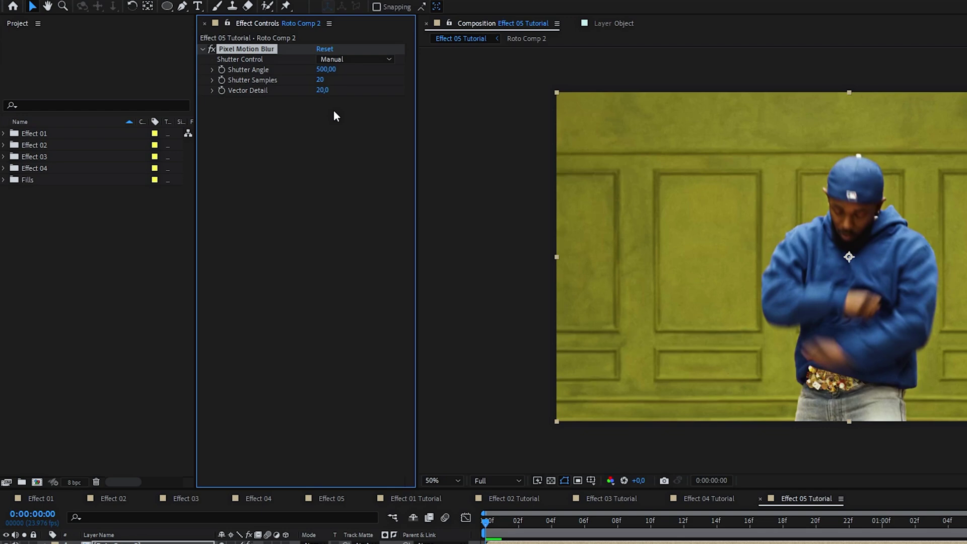
- Add Echo to the pre-composed subject with 12 echoes, decay 0.80, and the Composite In Back operator
key("ctrl+space")
type("Echo")
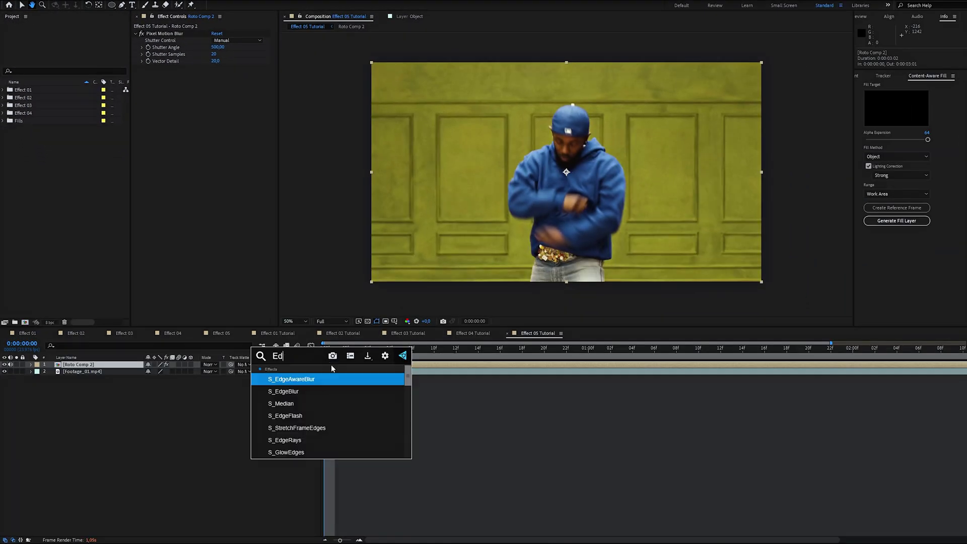
key("Return")
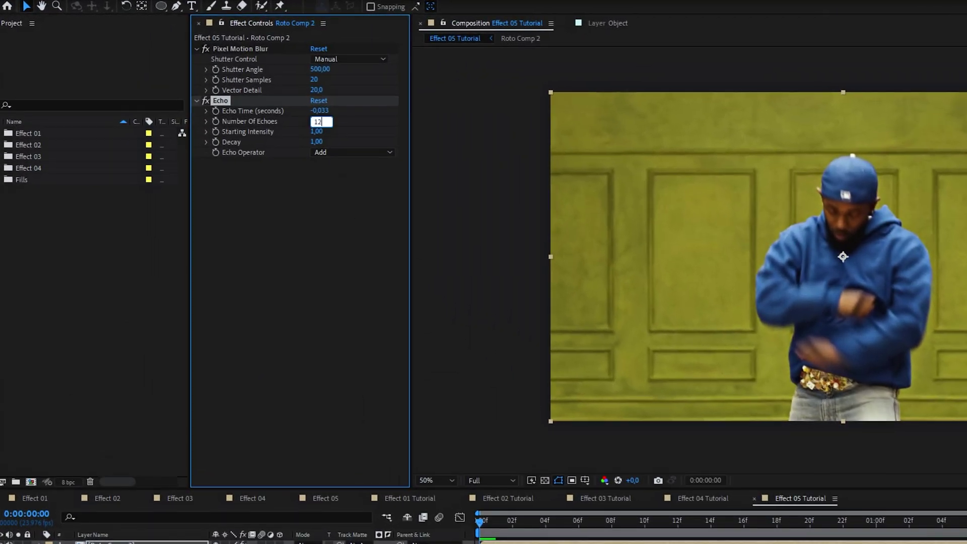
left_click(350, 222)
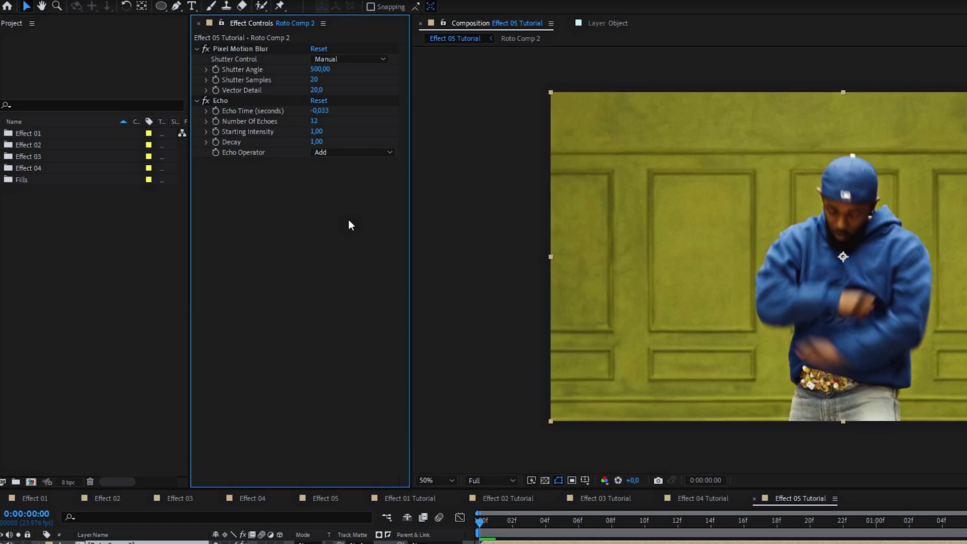
type("0,8")
key("Return")
left_click(370, 152)
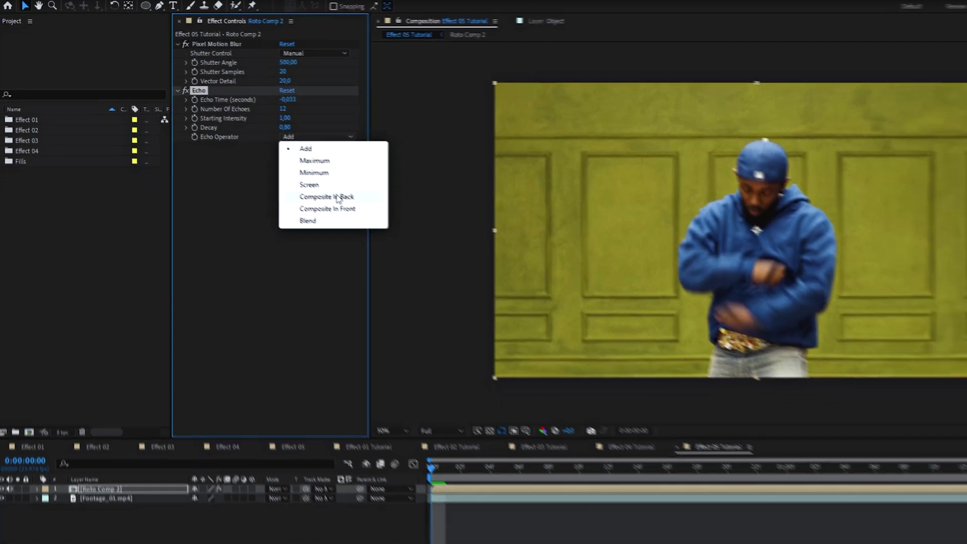
left_click(375, 220)
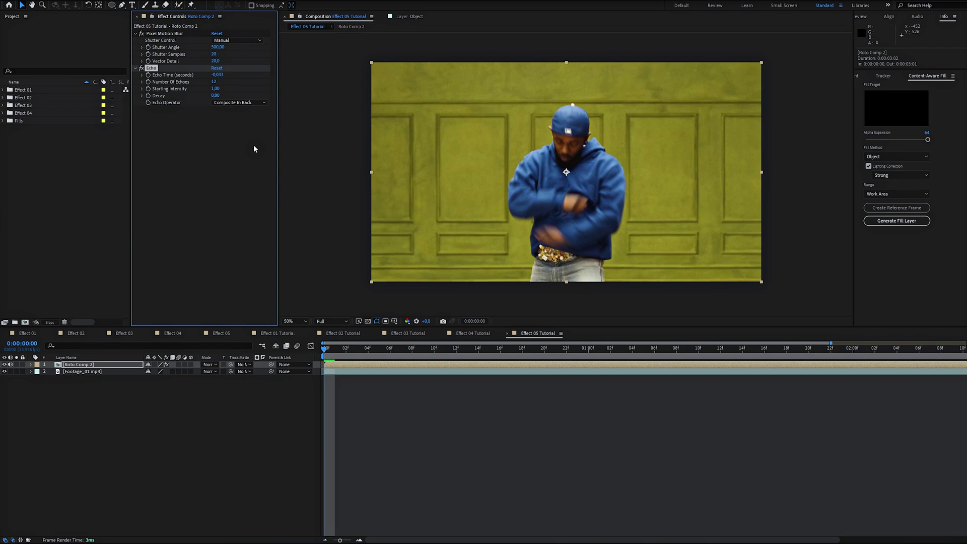
- Add Deep Glow to the pre-composed subject, set its exposure to 0.3, and preview the glowing trails
key("ctrl+space")
type("De")
key("Return")
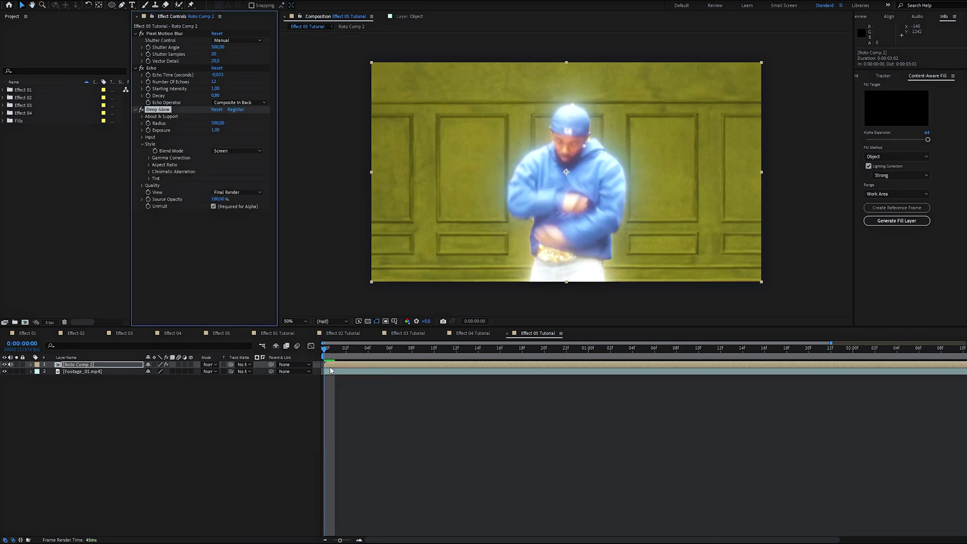
left_click(215, 130)
type("0,3")
key("Return")
key("space")
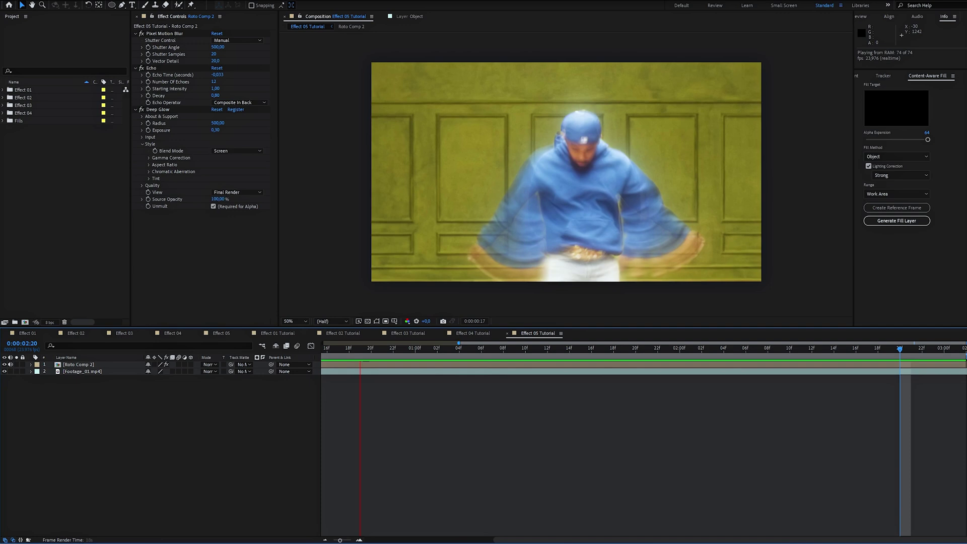
key("space")
- Copy the Roto layer from inside Roto Comp 2 and paste it on top of the layers in Effect 05 Tutorial
scroll(702, 432, "down", 2)
double_click(335, 362)
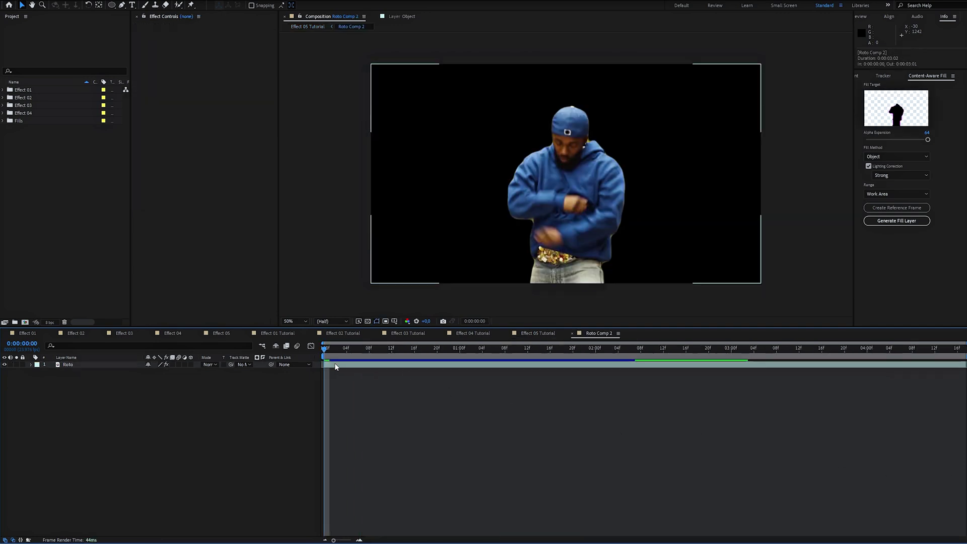
left_click(78, 365)
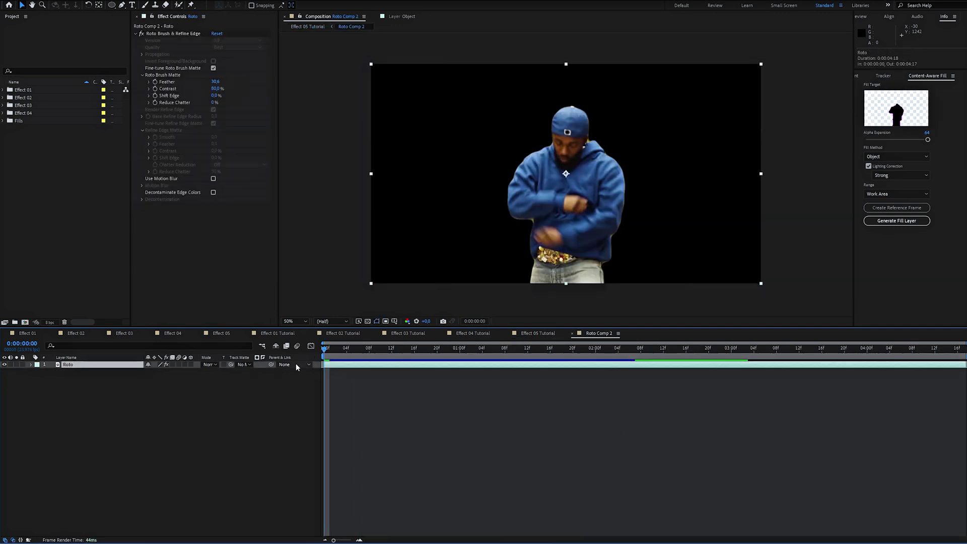
left_click(574, 334)
key("ctrl+v")
left_click(414, 406)
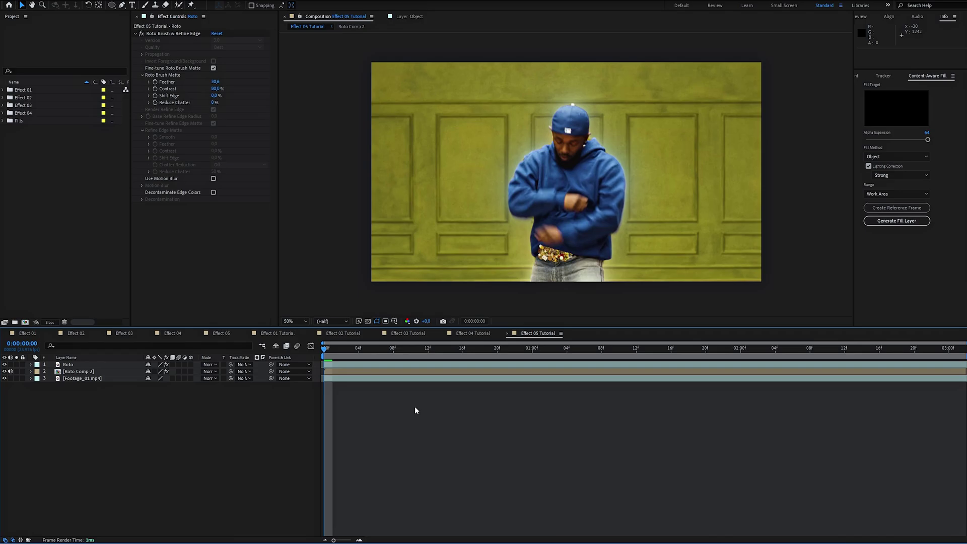